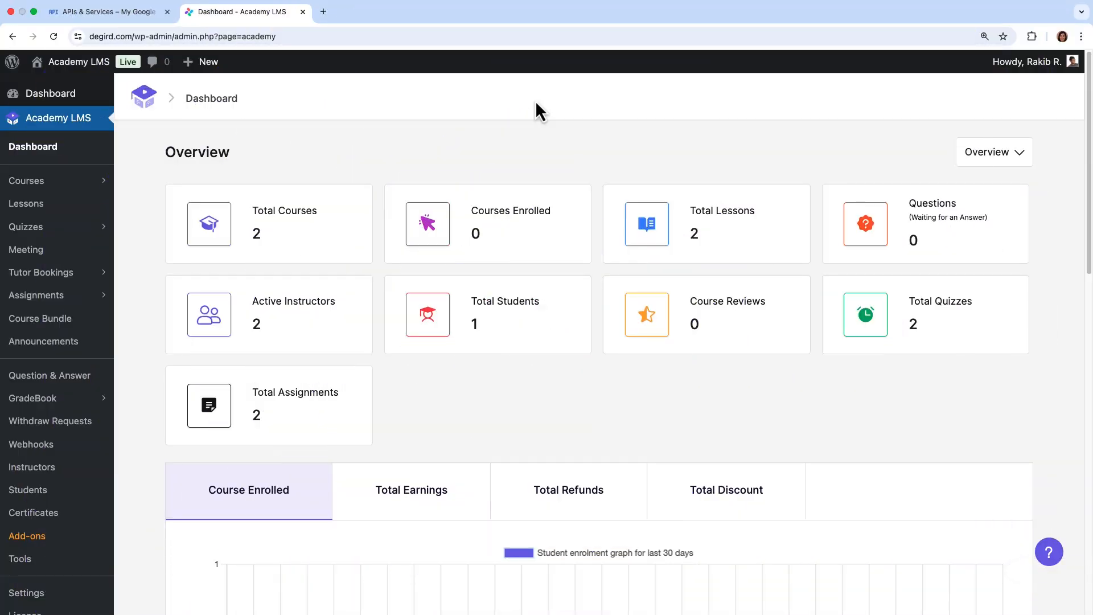
# Find the 'Google Classroom' add-on, switch it on, and open its Google Classroom page.
pyautogui.click(64, 538)
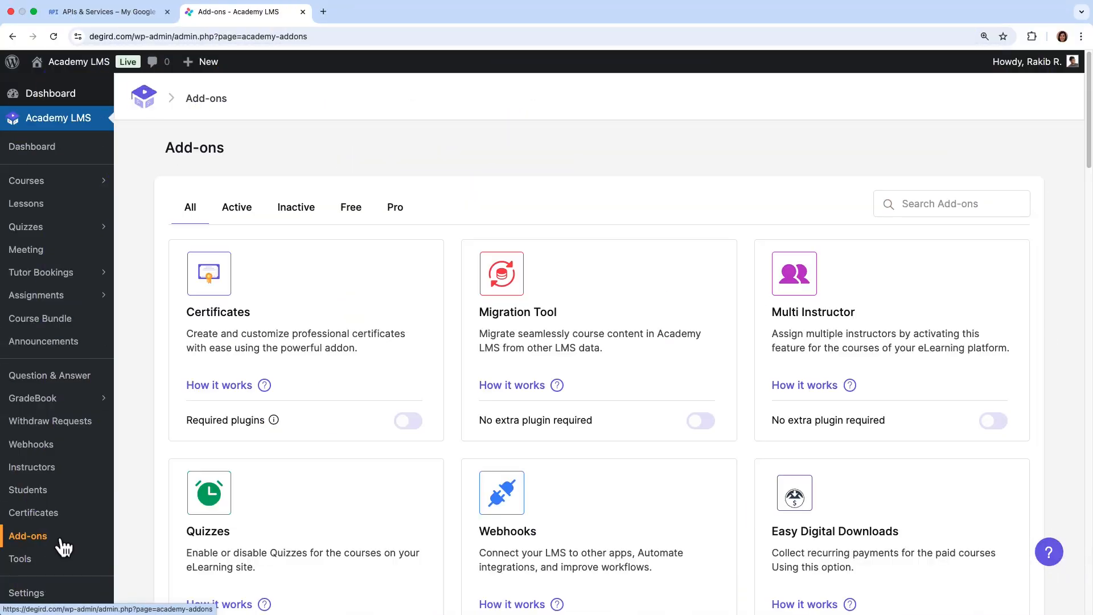
pyautogui.click(903, 204)
pyautogui.write('Google Classroom')
pyautogui.click(407, 422)
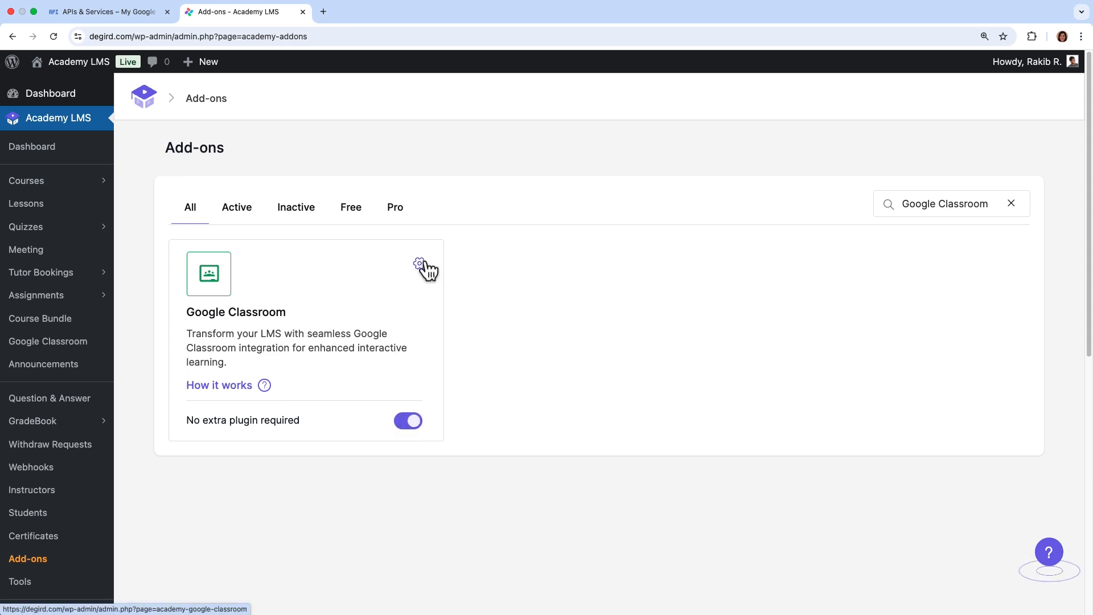
pyautogui.click(88, 340)
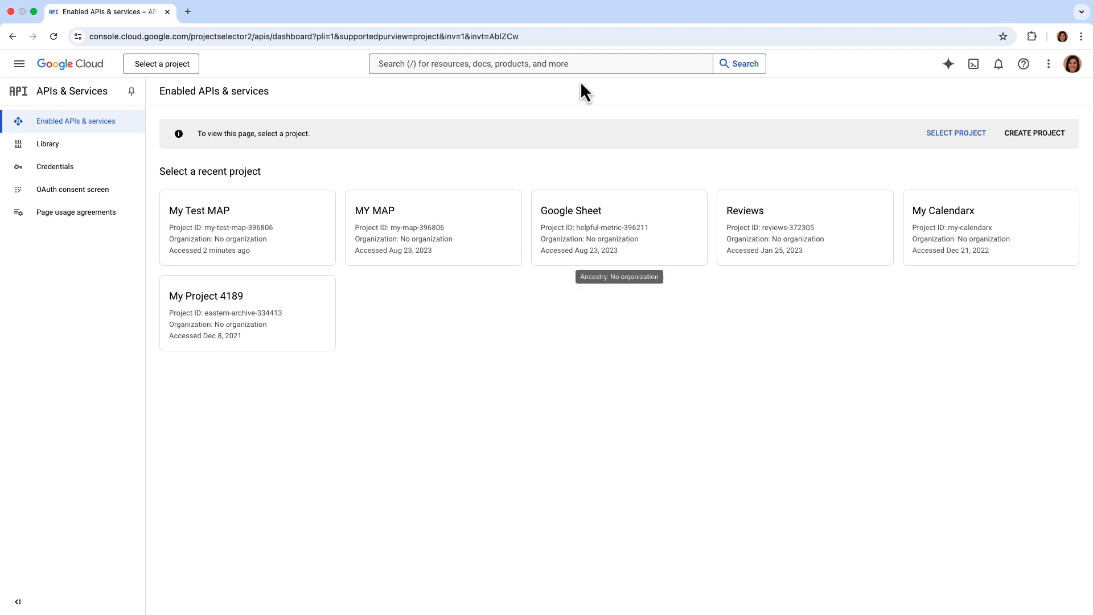
# Create a new Google Cloud project named 'My Google Class'.
pyautogui.moveTo(542, 37); pyautogui.dragTo(96, 38)
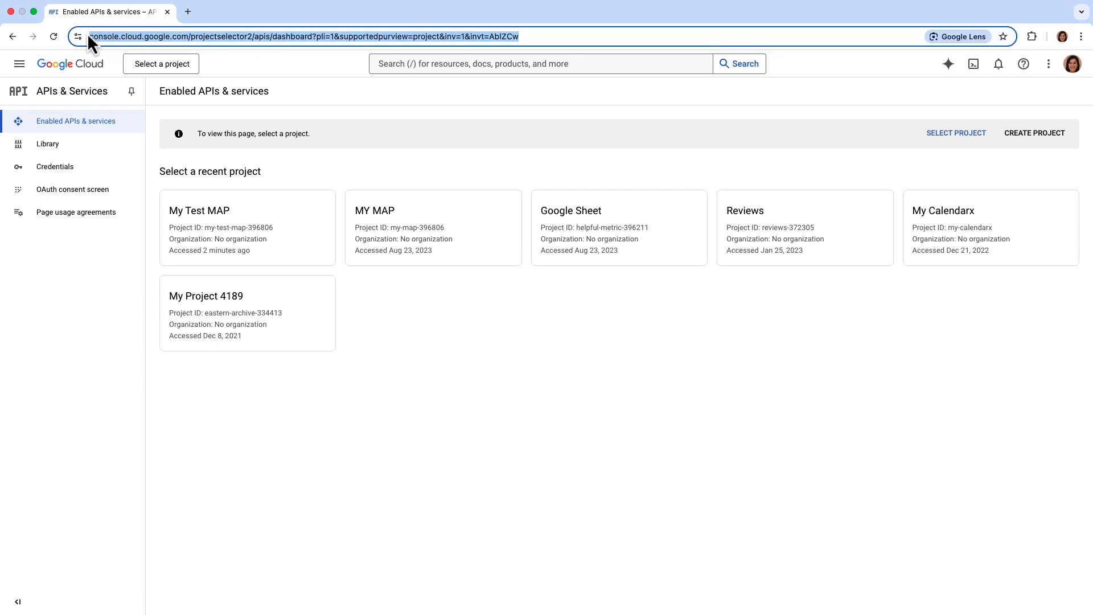
pyautogui.click(818, 382)
pyautogui.click(1022, 139)
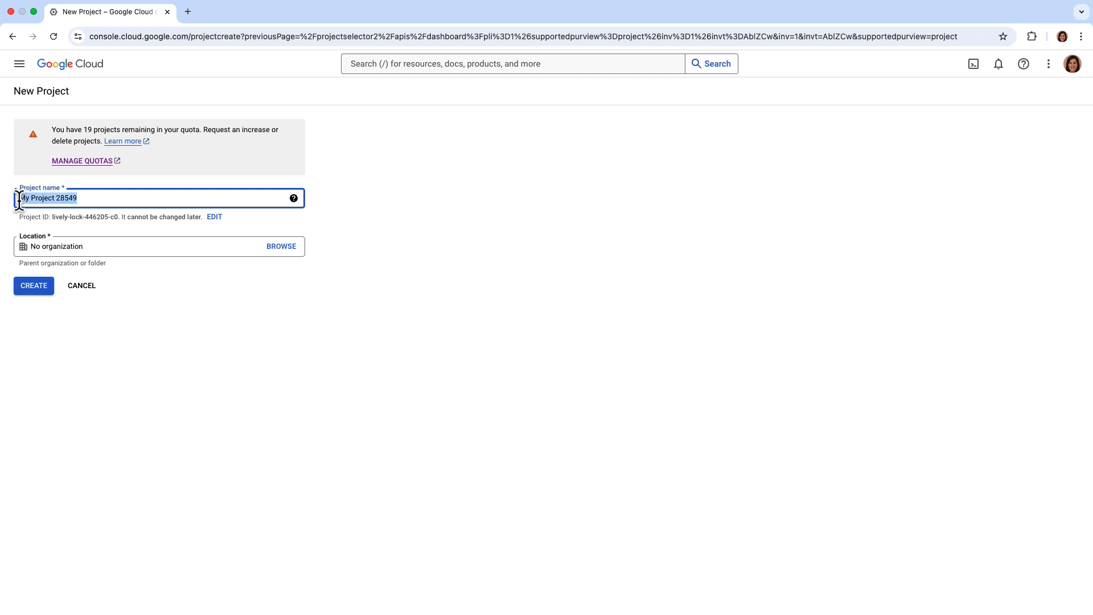
pyautogui.write('My Google Class')
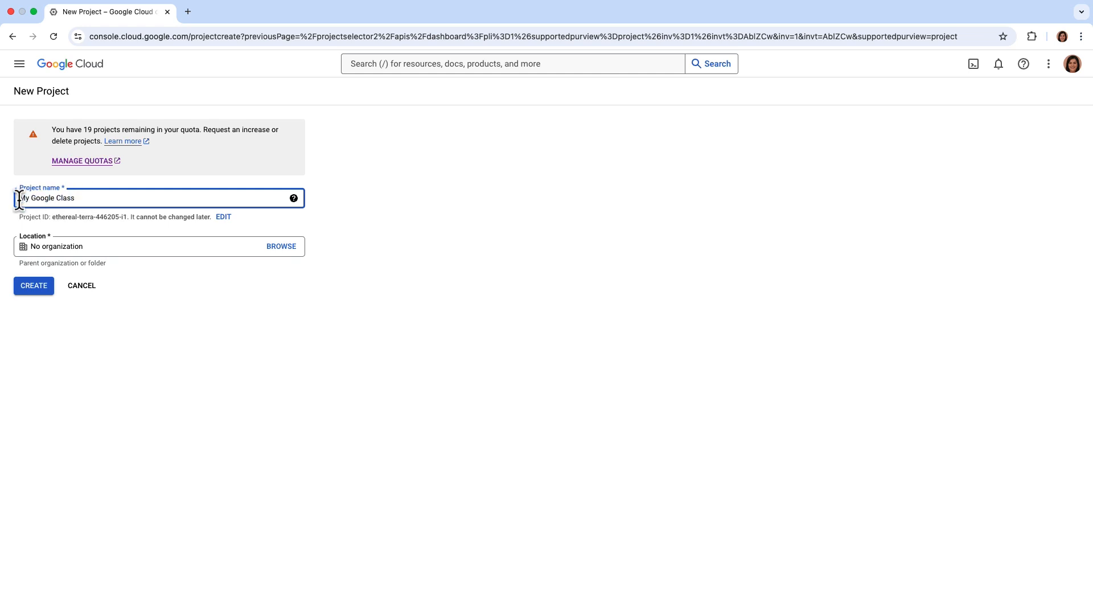
pyautogui.click(18, 290)
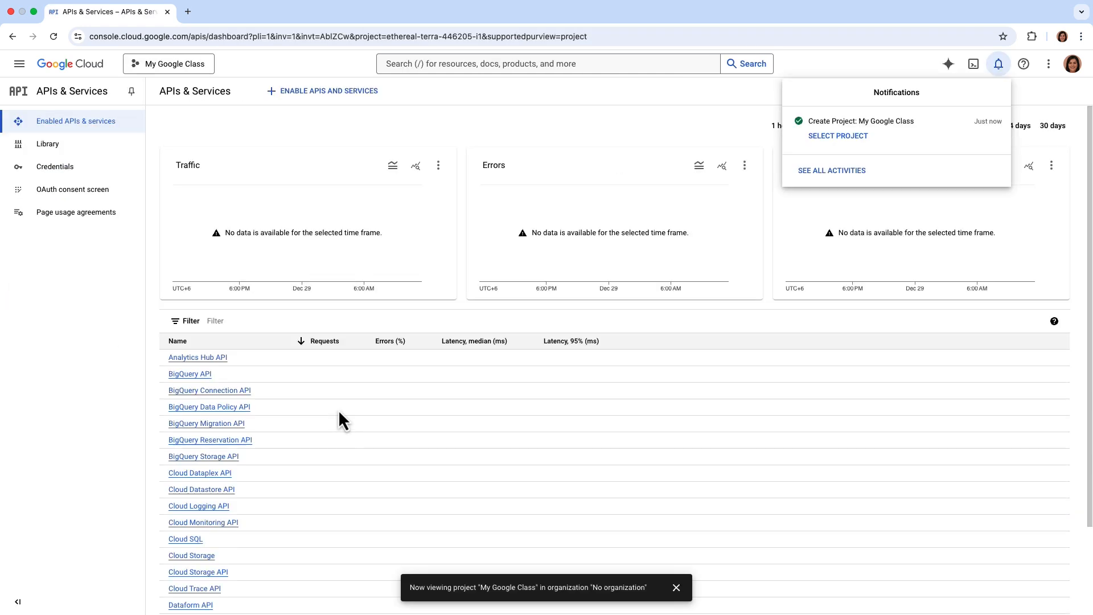
# Switch to My Google Class, find the Google Classroom API in the library, and enable it.
pyautogui.click(837, 136)
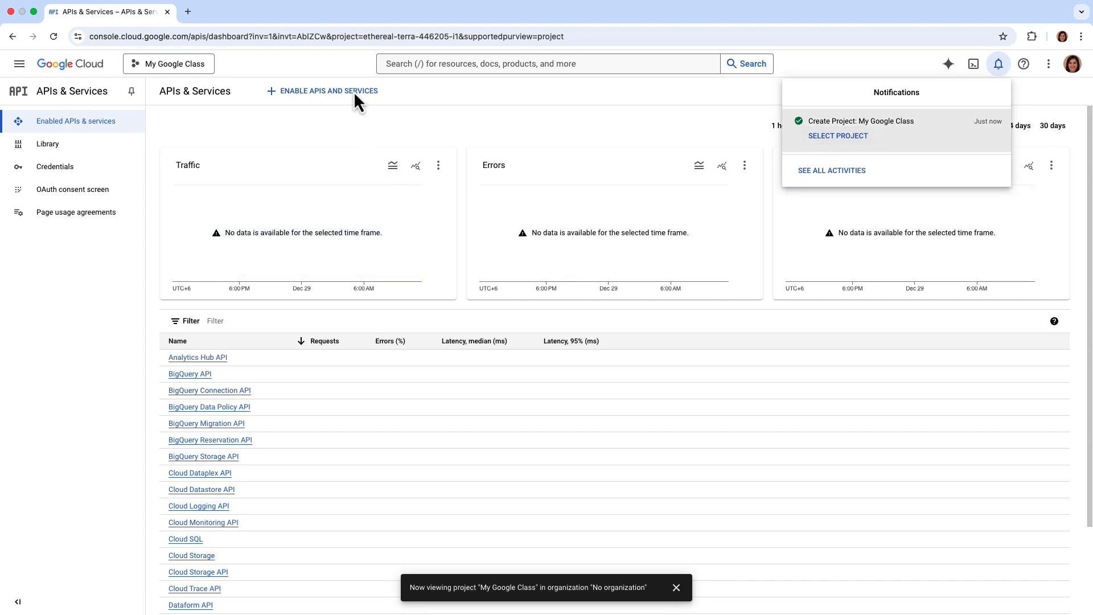
pyautogui.click(354, 94)
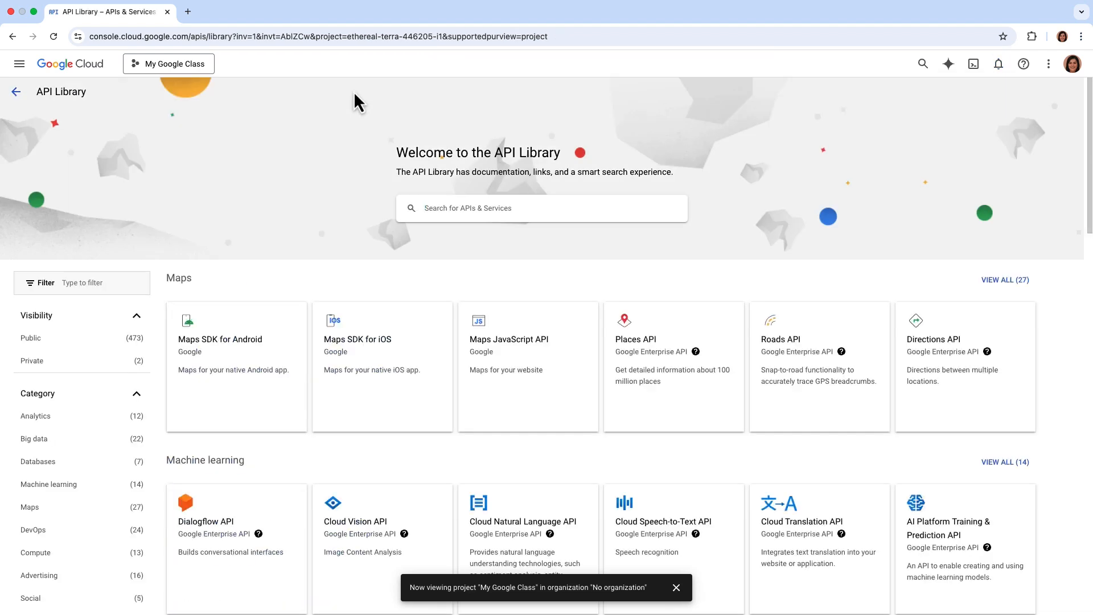
pyautogui.click(429, 203)
pyautogui.write('c')
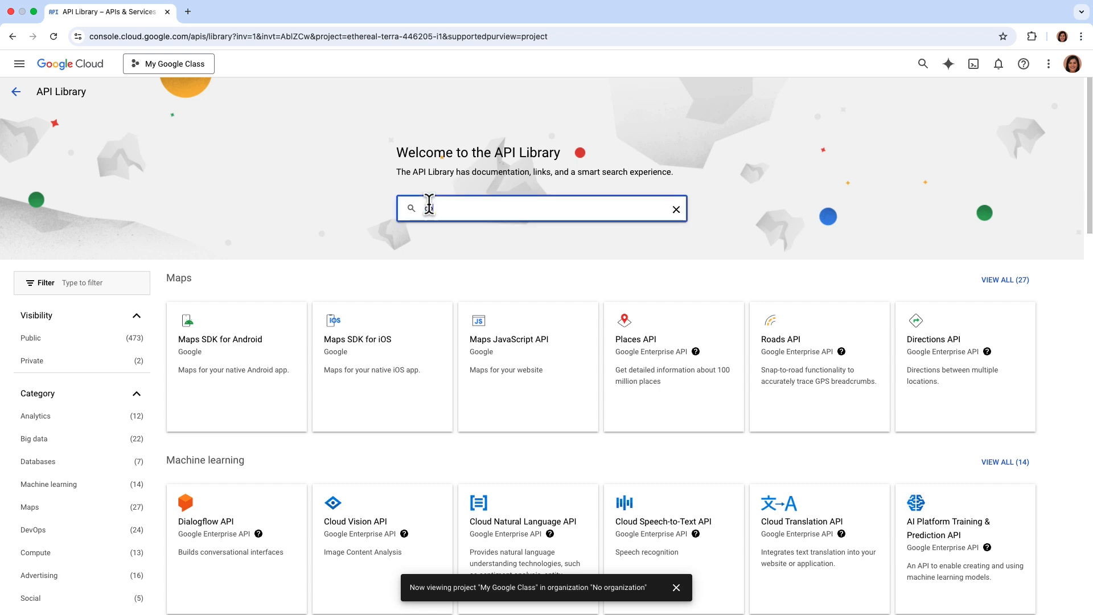
pyautogui.write('oogle classroom')
pyautogui.click(426, 237)
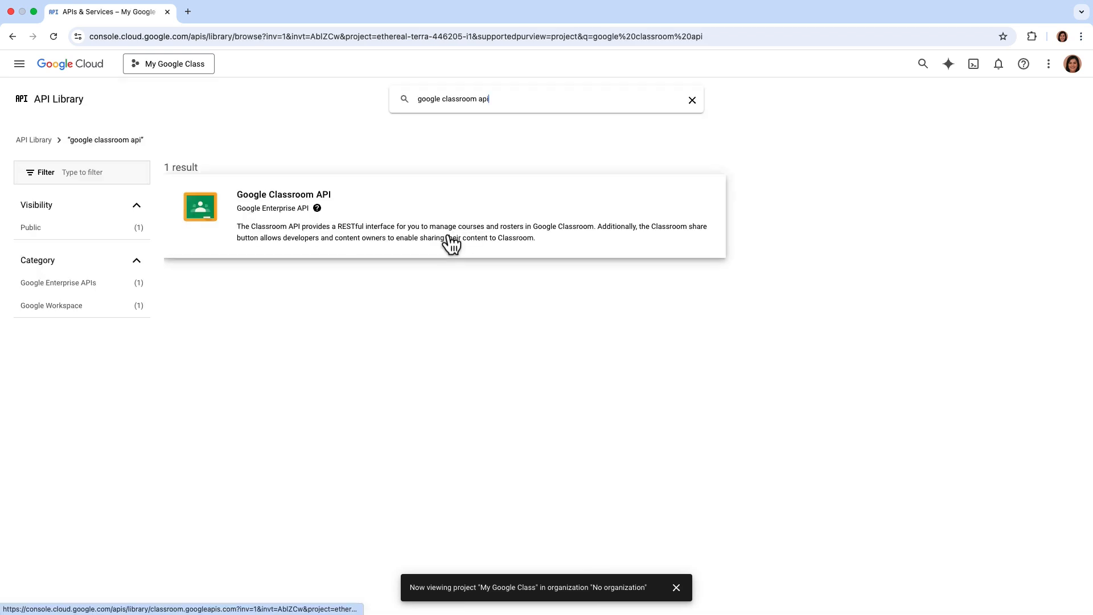
pyautogui.click(358, 207)
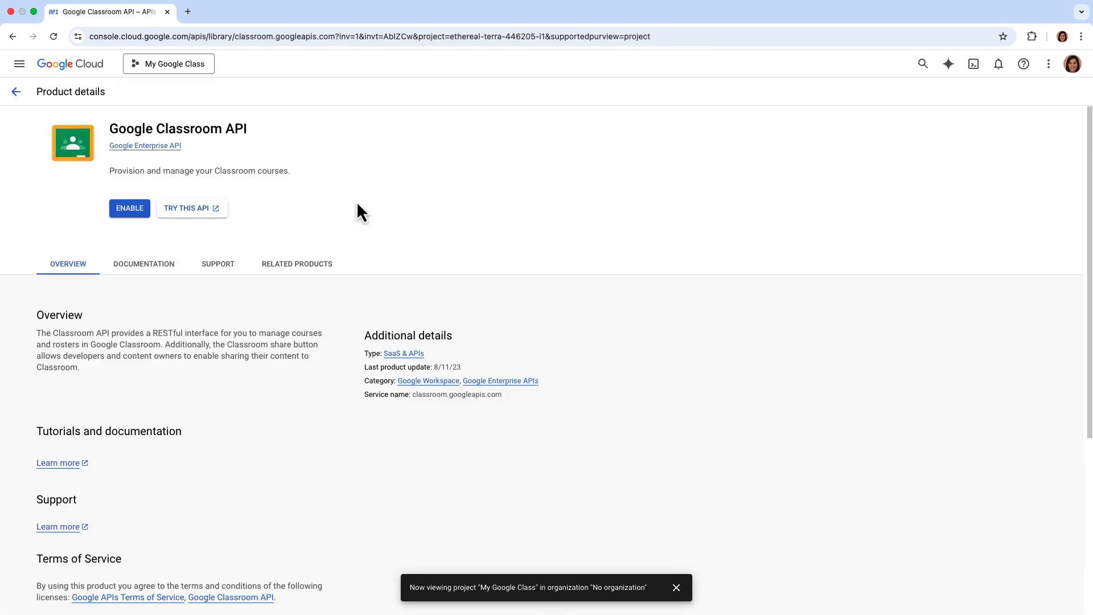
pyautogui.click(142, 210)
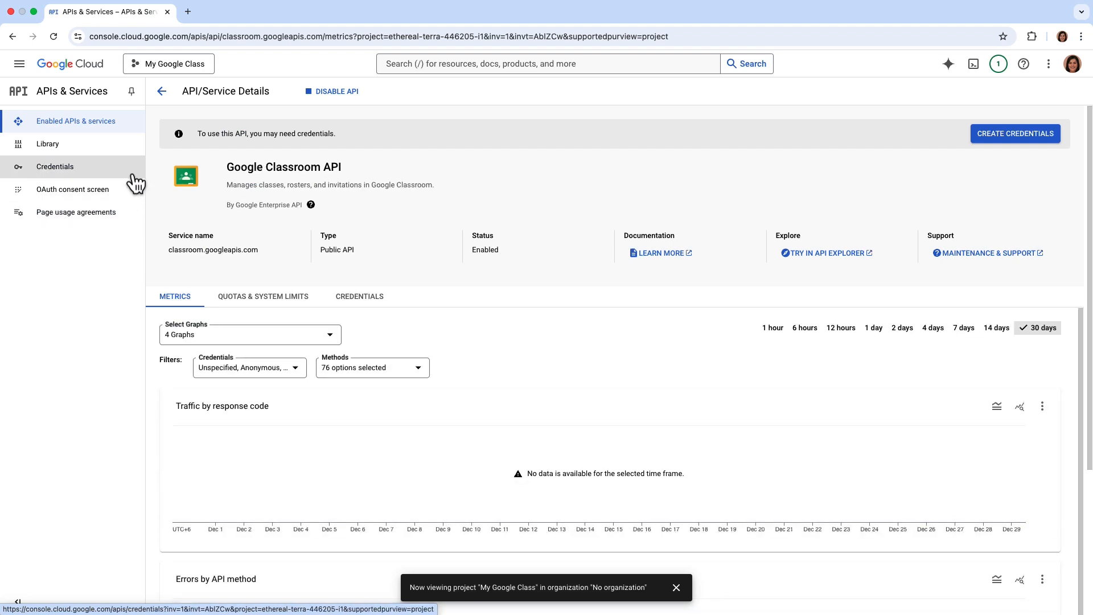
# Begin an OAuth client ID, which leads to creating an External OAuth consent screen.
pyautogui.click(135, 181)
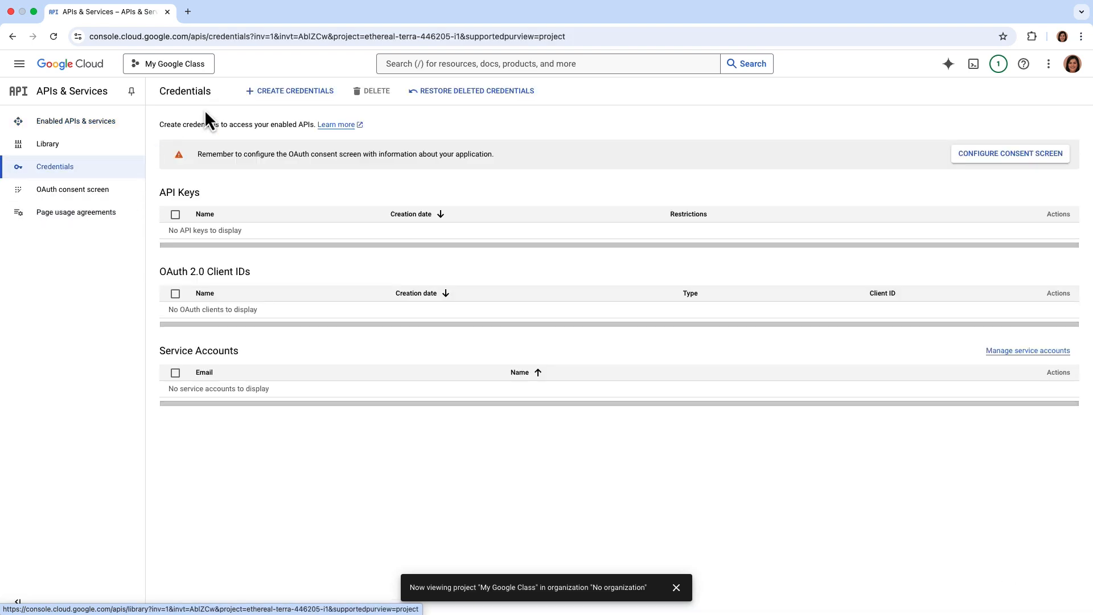
pyautogui.click(320, 97)
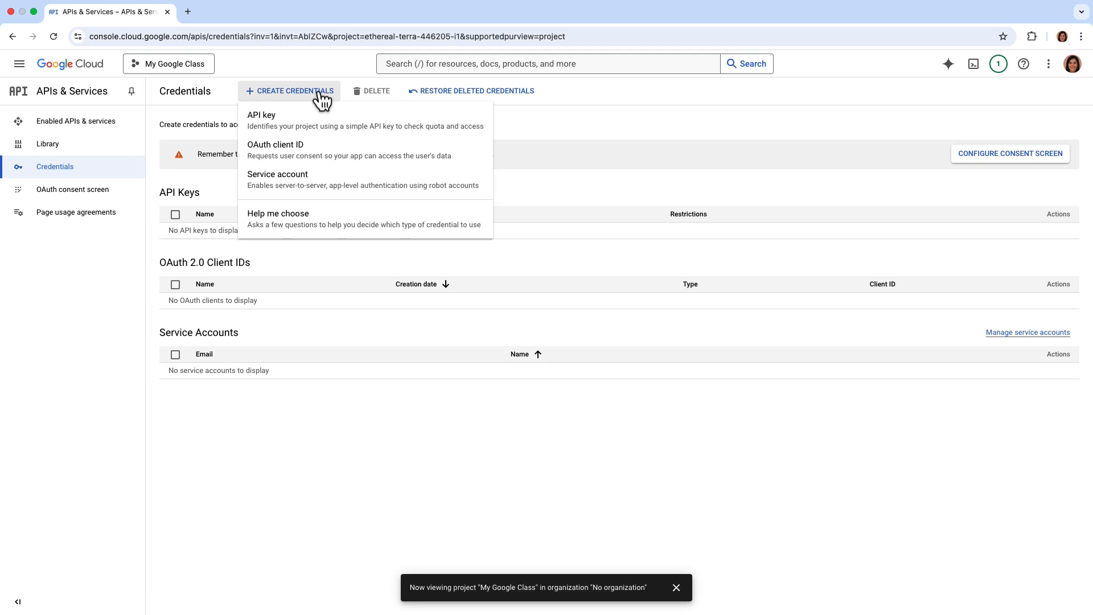
pyautogui.click(329, 153)
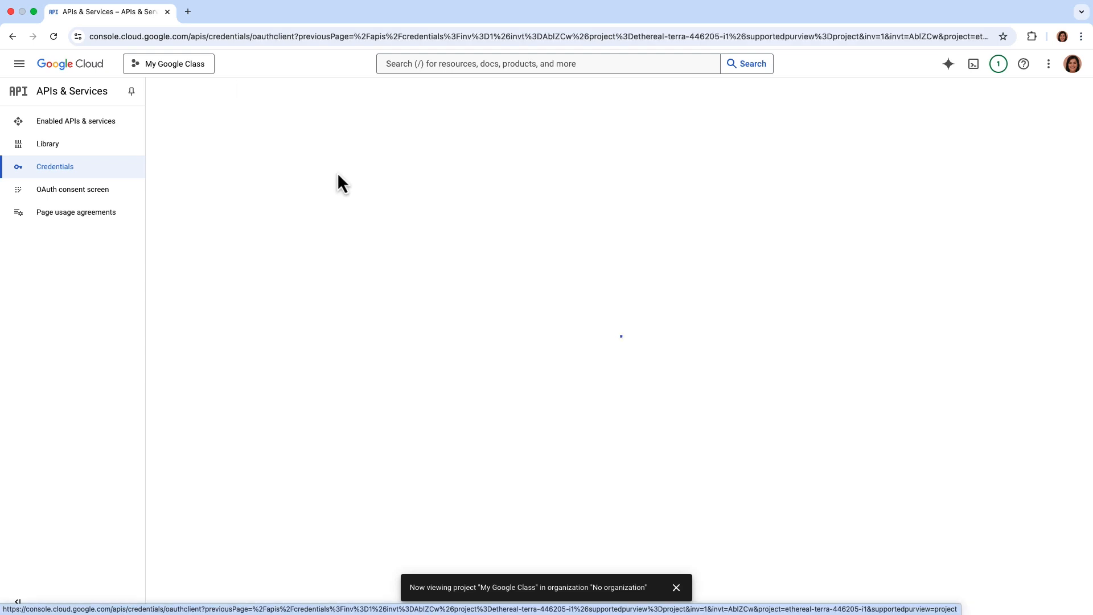
pyautogui.click(1004, 177)
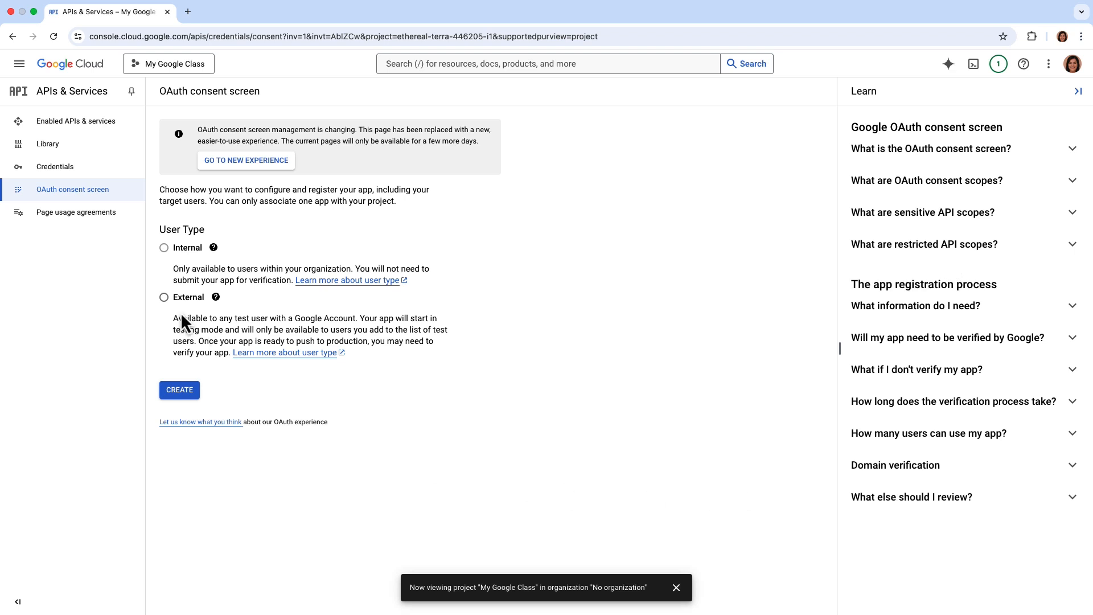
pyautogui.click(181, 390)
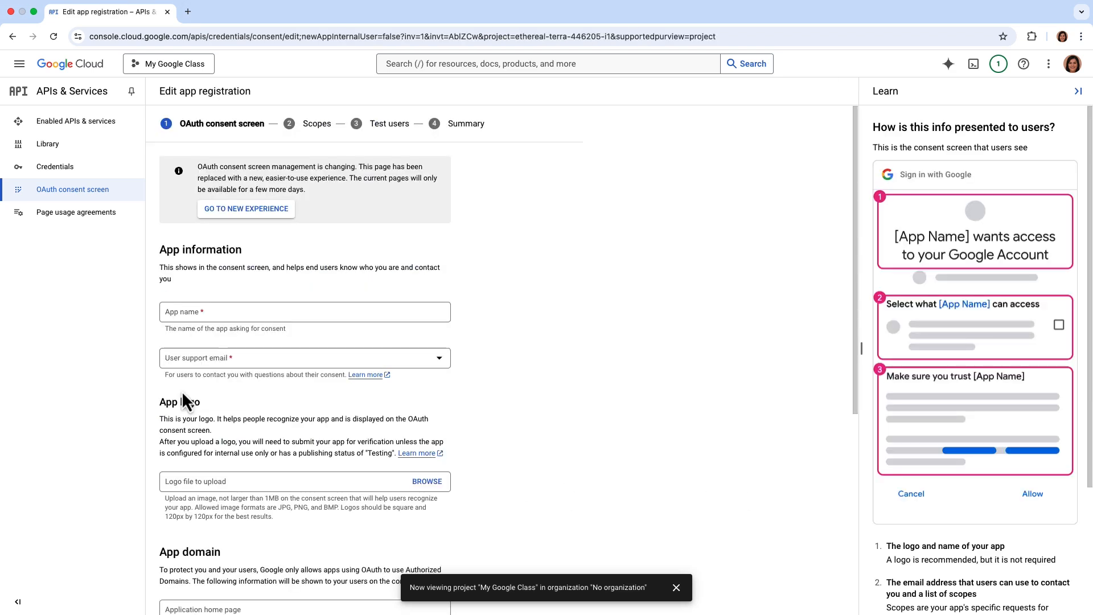
# Fill in the consent screen app info with the groups support email and a developer contact email.
pyautogui.click(174, 321)
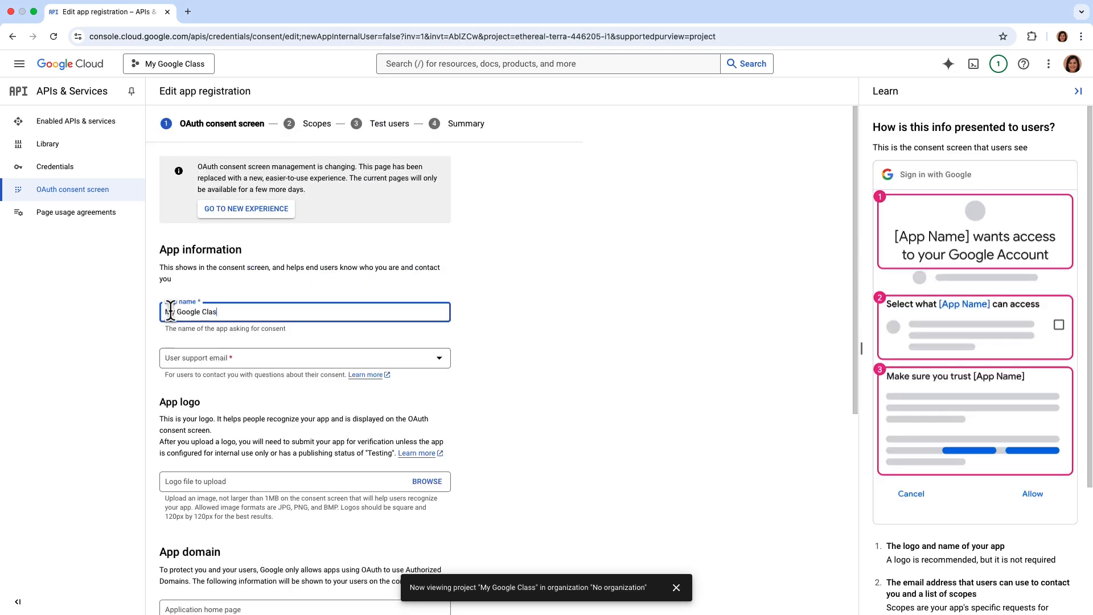
pyautogui.click(210, 364)
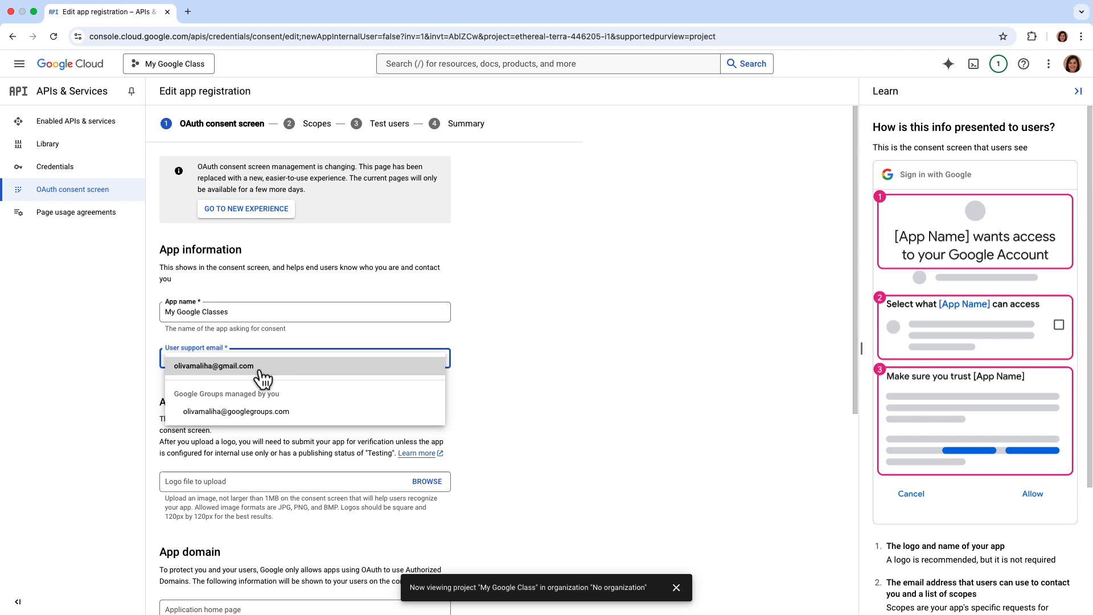
pyautogui.click(298, 415)
pyautogui.scroll(-6, 299, 409)
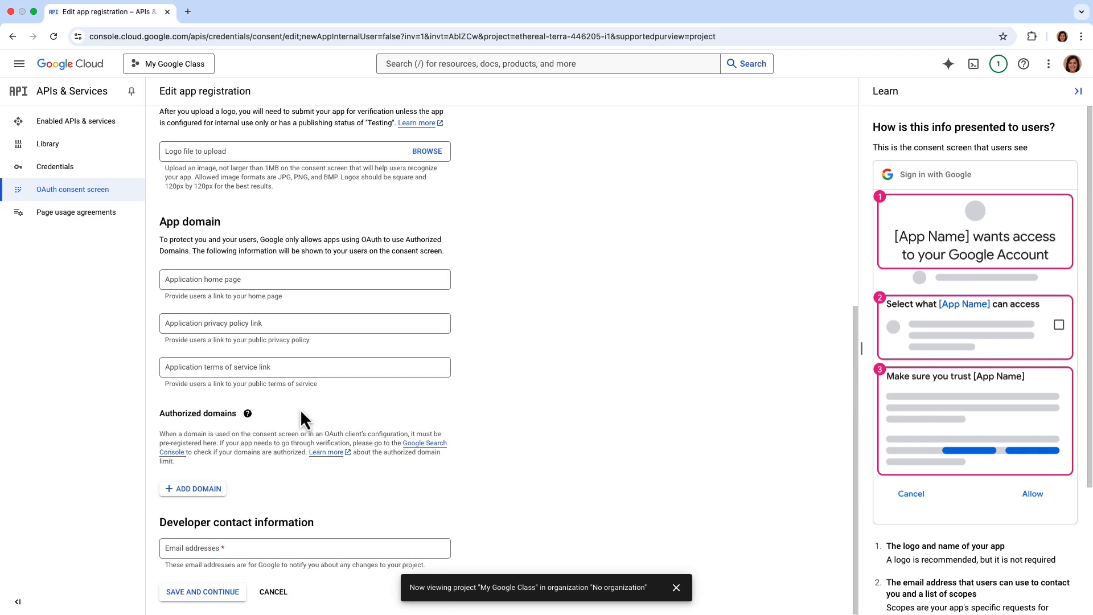
pyautogui.click(172, 549)
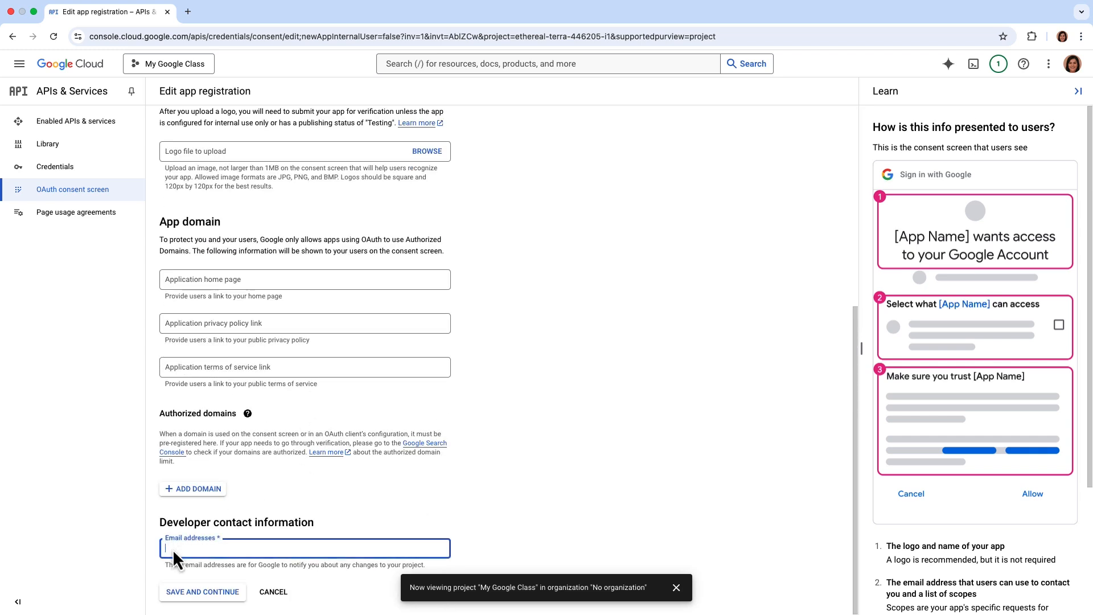
pyautogui.click(169, 593)
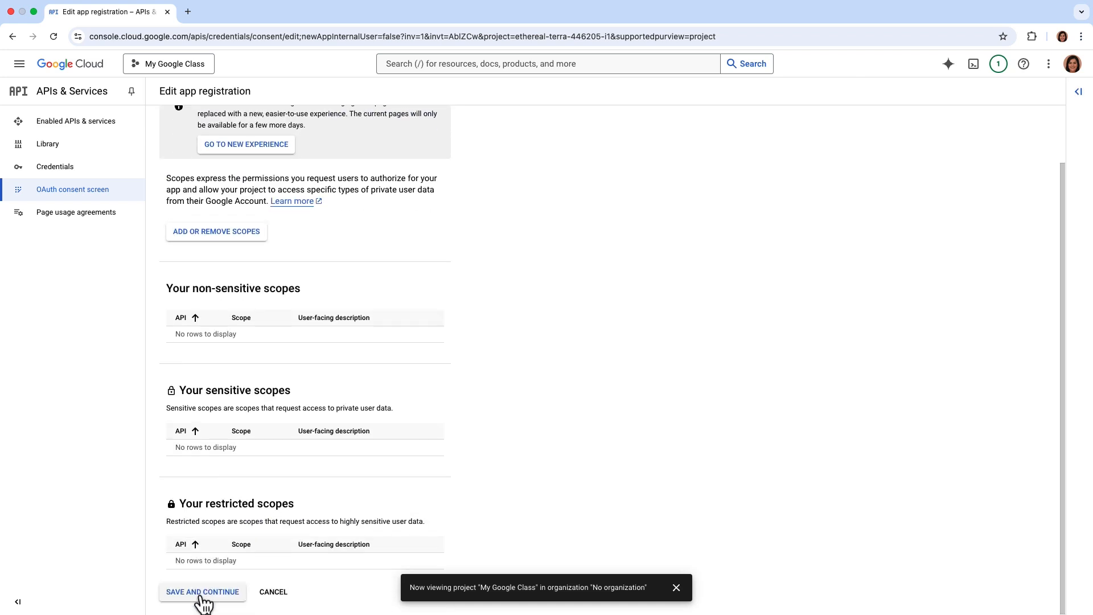
# Finish registration, publish the My Google Classes app to production, and open Credentials.
pyautogui.click(204, 593)
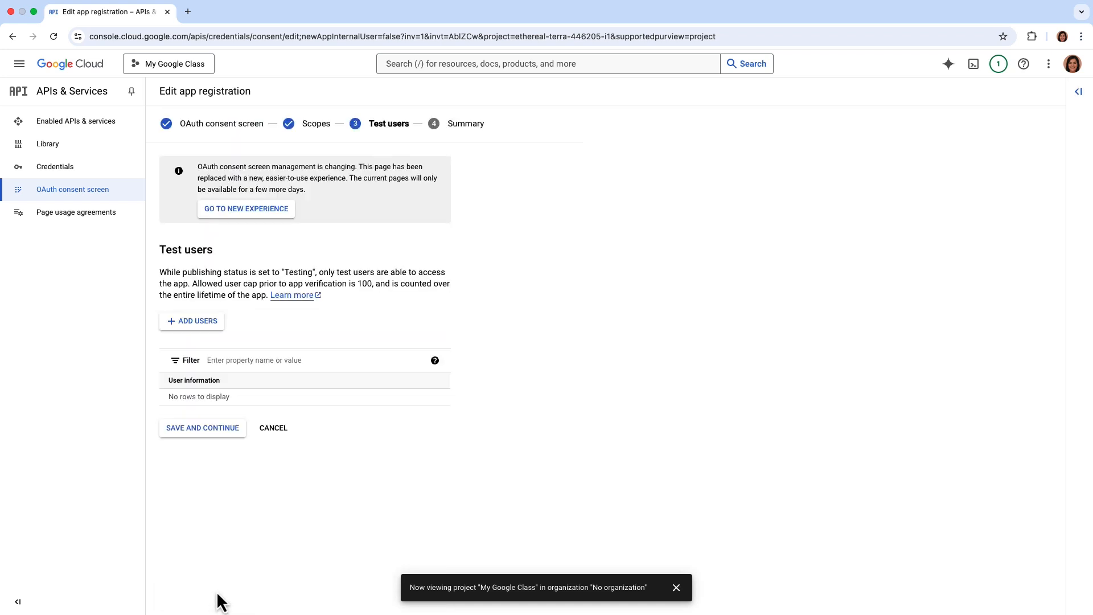
pyautogui.click(228, 429)
pyautogui.scroll(-3, 232, 429)
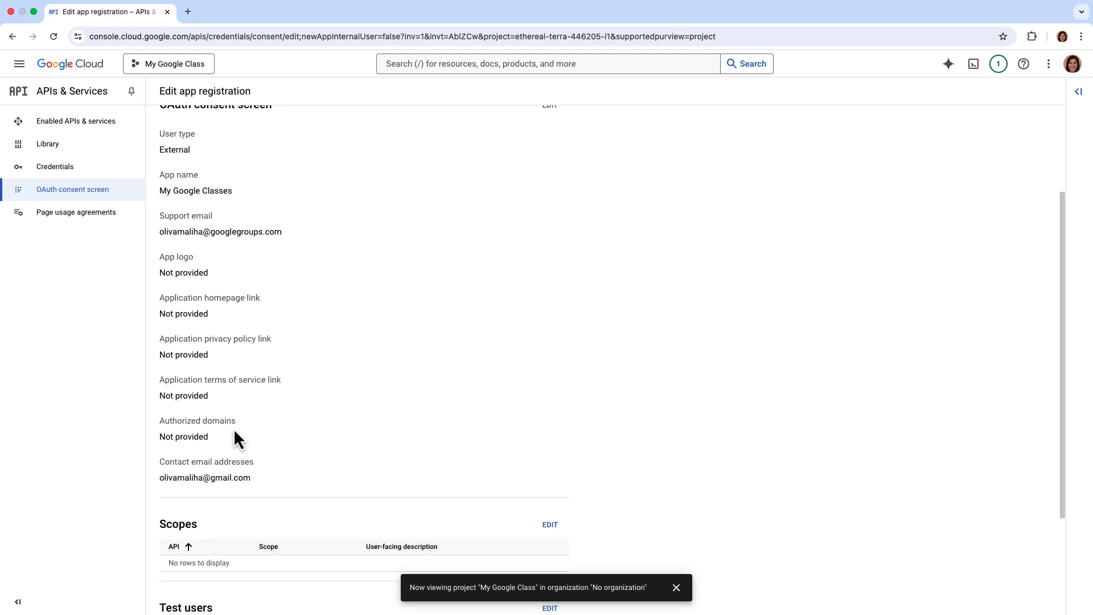
pyautogui.scroll(-3, 233, 438)
pyautogui.click(235, 601)
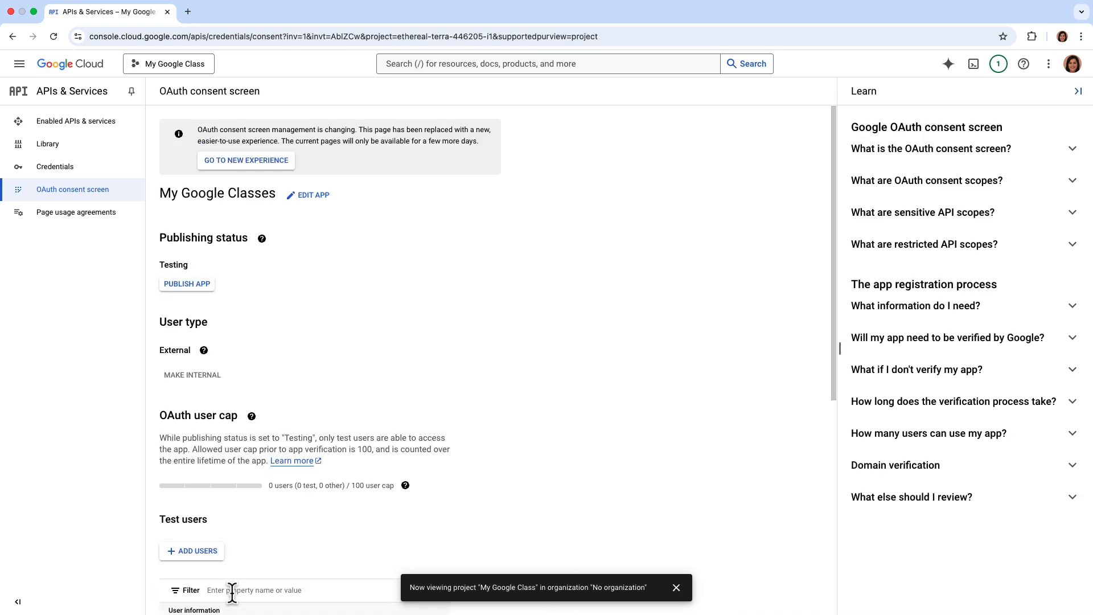
pyautogui.click(208, 286)
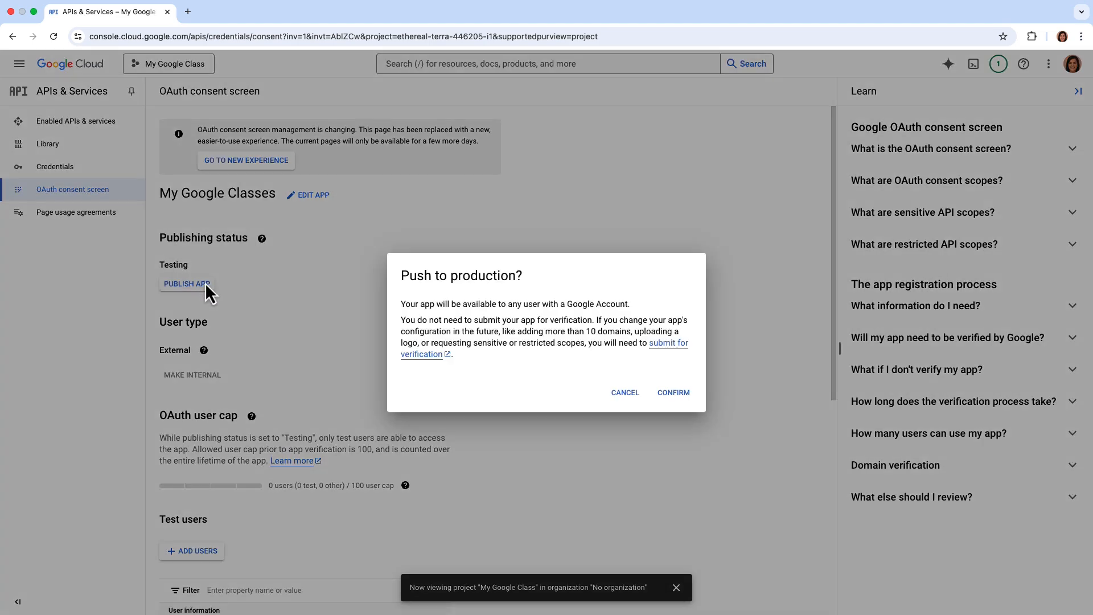
pyautogui.click(683, 392)
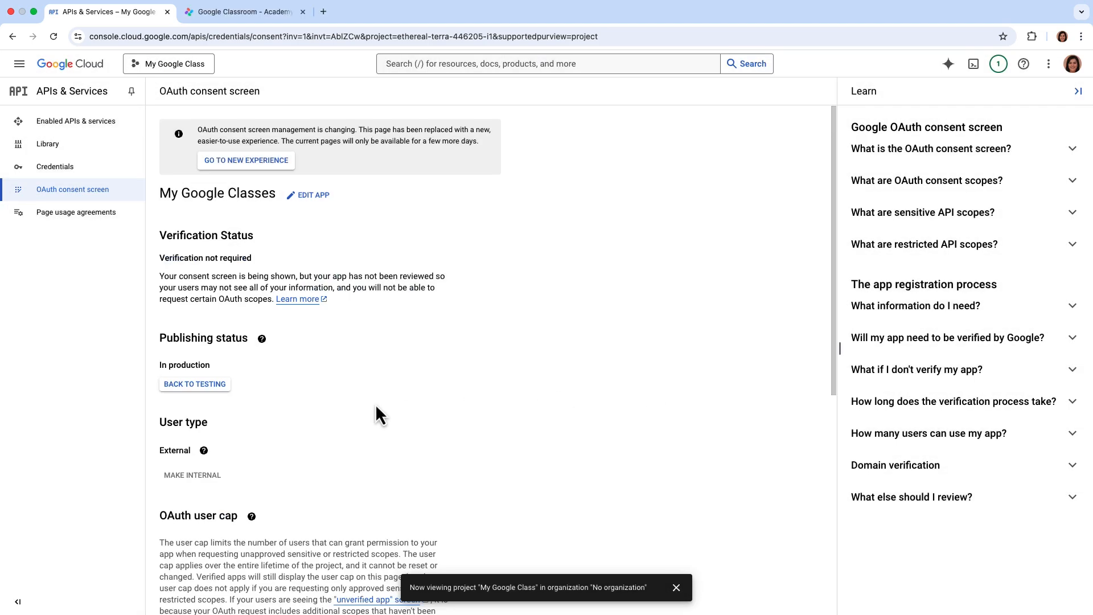
pyautogui.click(109, 170)
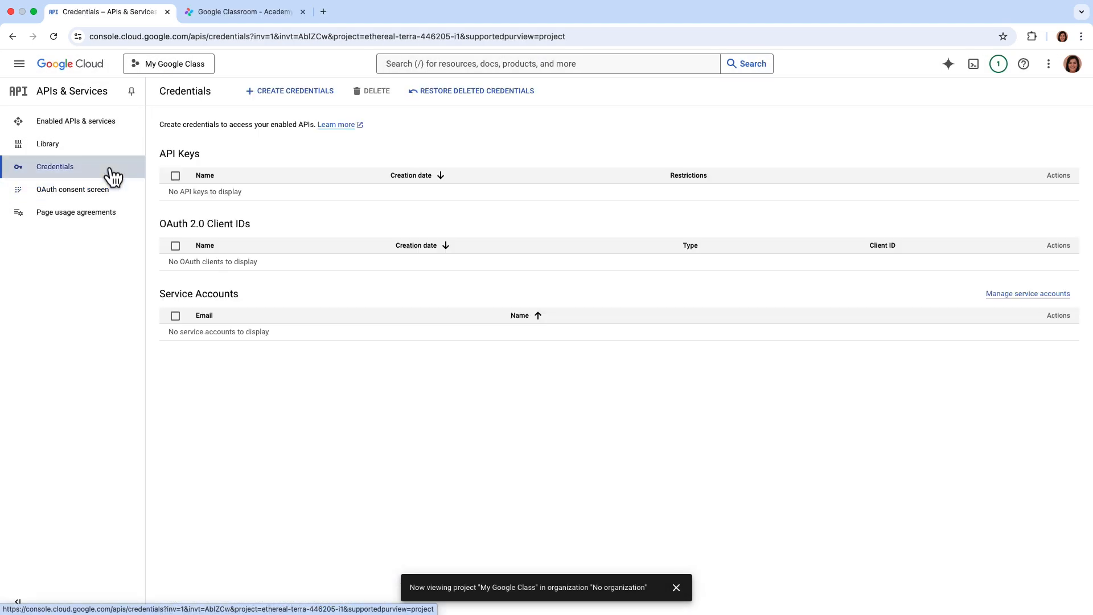
# Start a Web application OAuth client ID and add an authorized redirect URI entry.
pyautogui.click(302, 96)
pyautogui.click(322, 146)
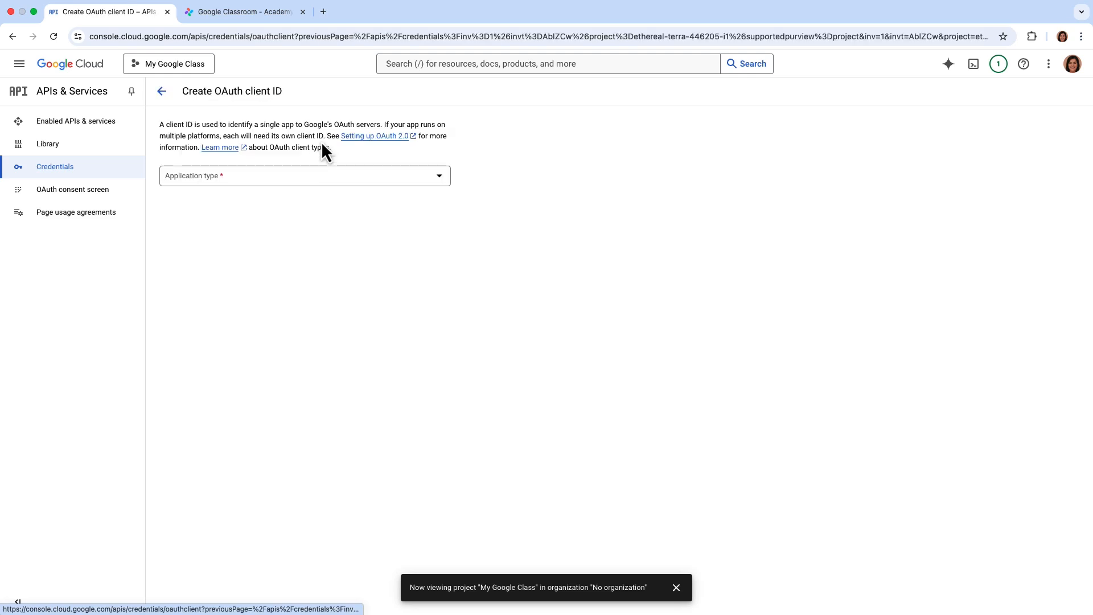
pyautogui.click(389, 175)
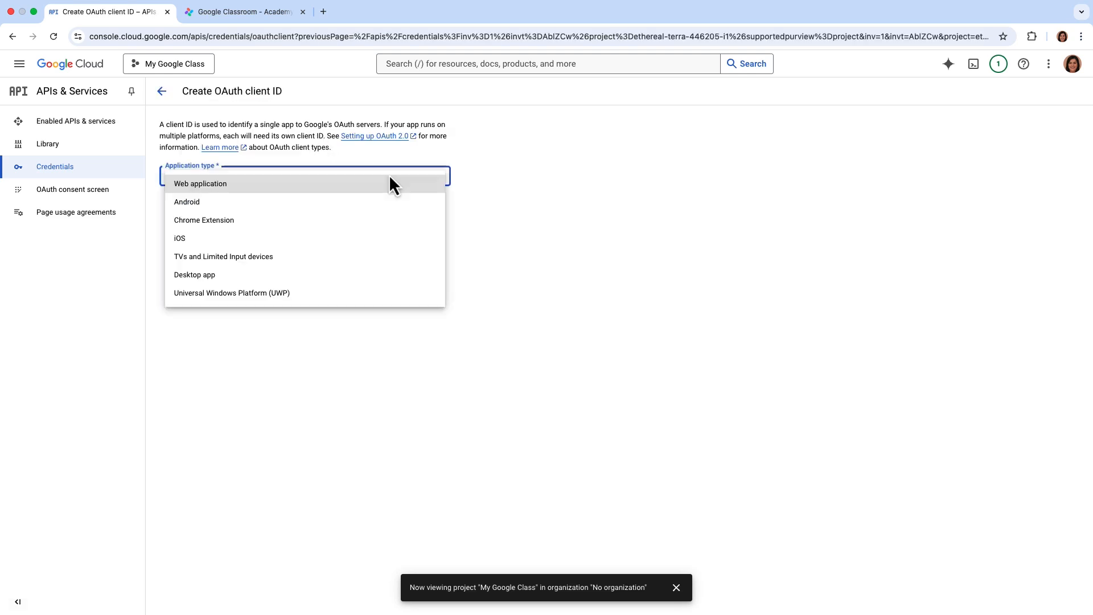
pyautogui.click(246, 184)
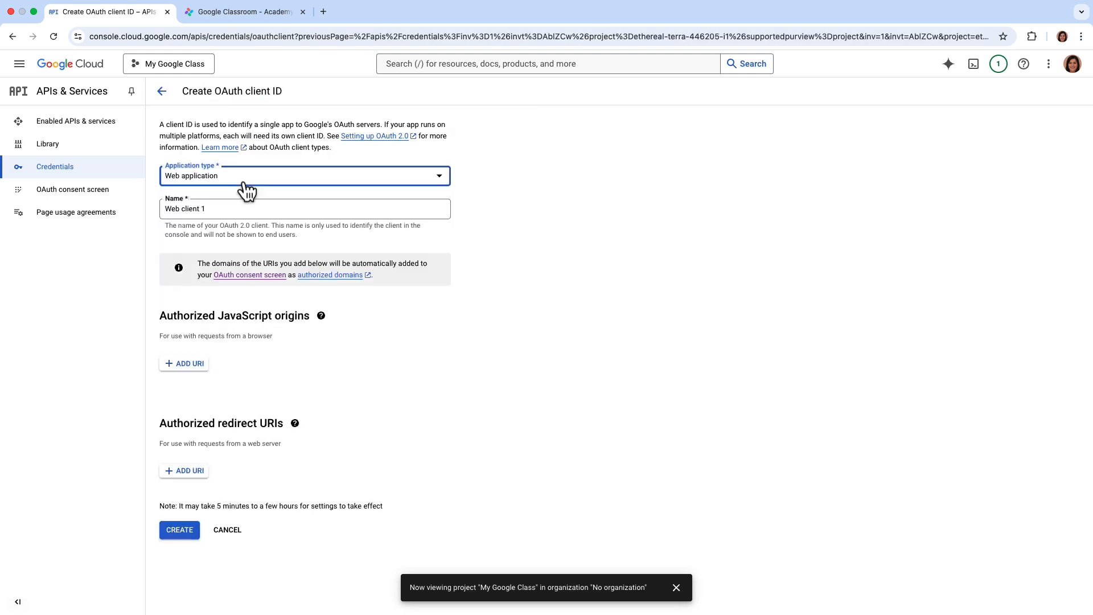
pyautogui.click(179, 472)
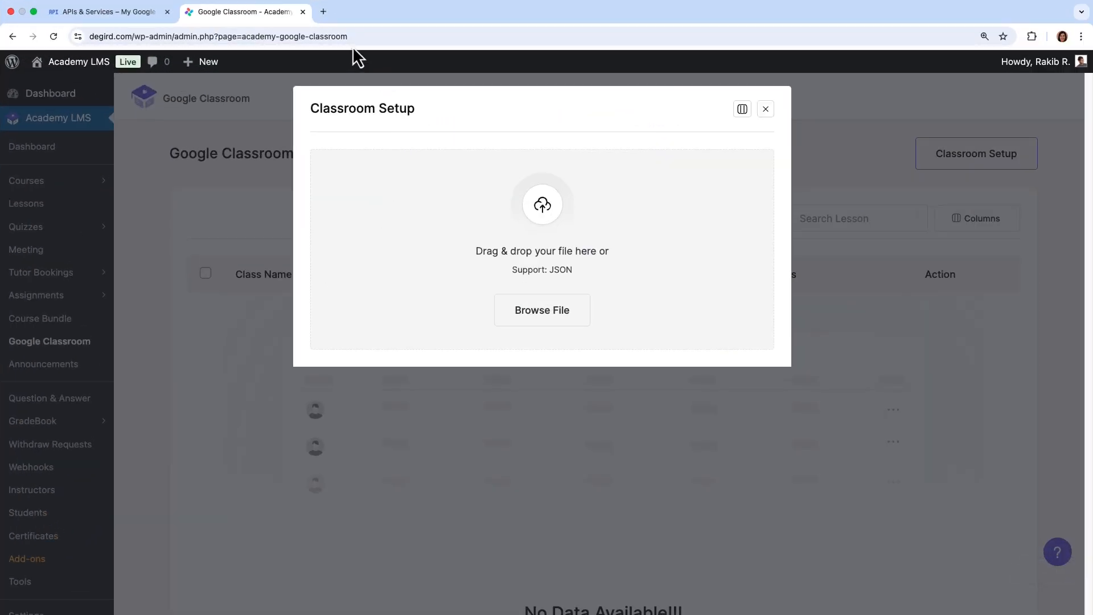
# Paste the Academy LMS Google Classroom page address as the redirect URI and create the client.
pyautogui.click(342, 39)
pyautogui.rightClick(342, 39)
pyautogui.click(431, 132)
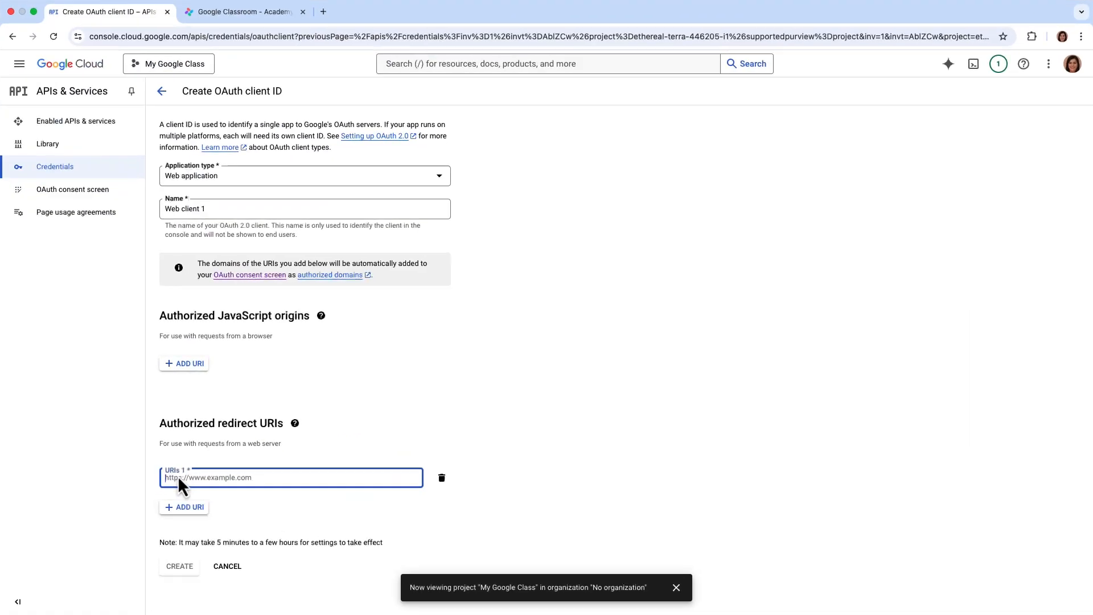
pyautogui.rightClick(177, 475)
pyautogui.click(223, 497)
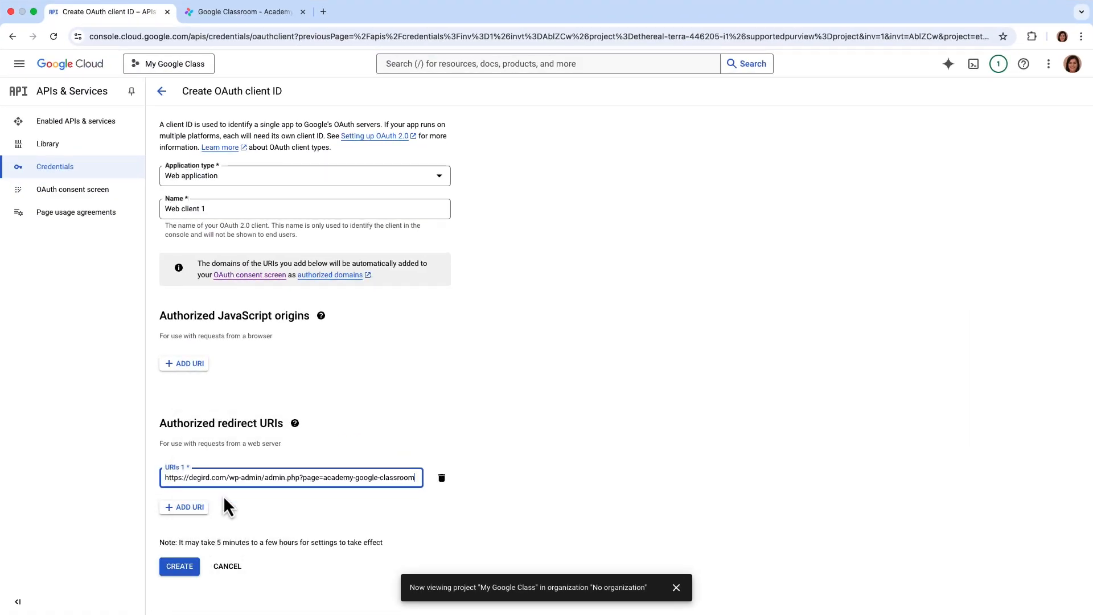
pyautogui.click(180, 567)
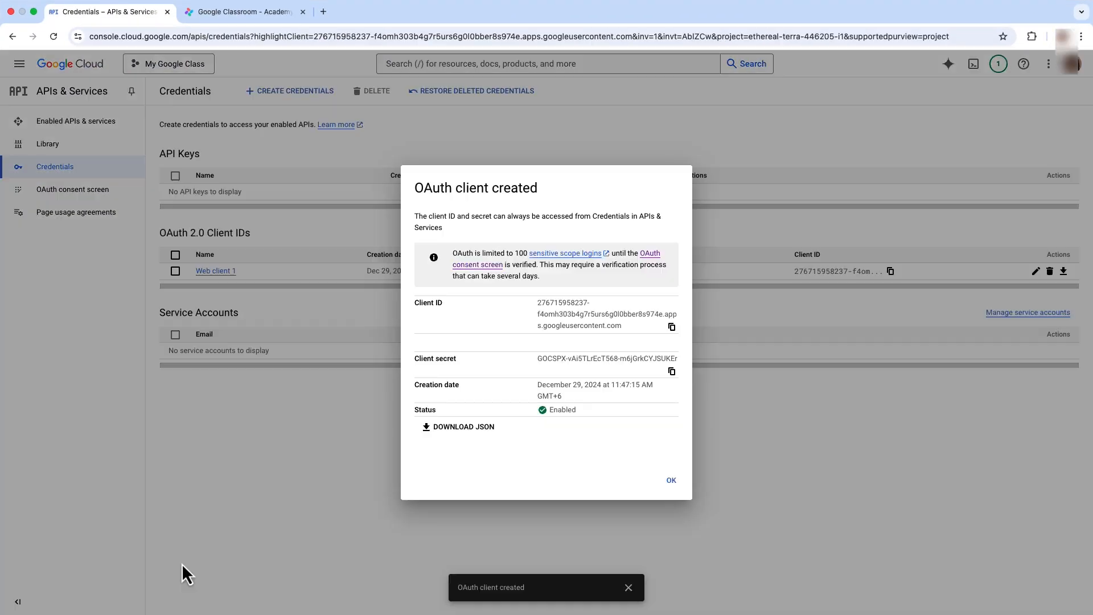
# Download the client secret JSON and select it in Academy LMS's Classroom Setup upload.
pyautogui.click(472, 433)
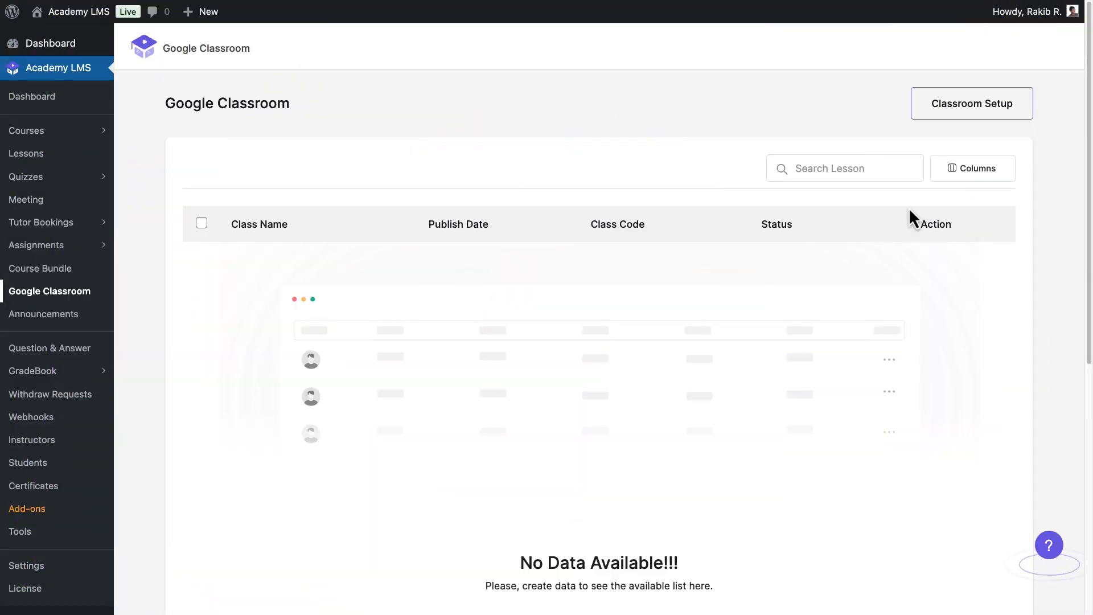
pyautogui.click(968, 108)
pyautogui.click(561, 263)
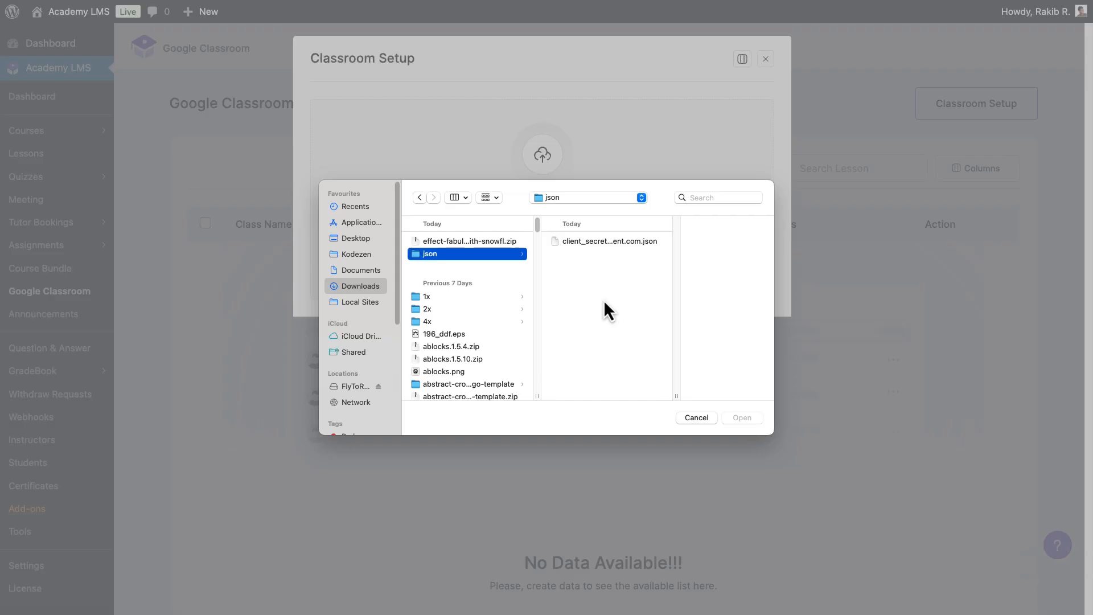
pyautogui.click(647, 238)
# Upload the JSON, sign in with the Google account, and grant all Classroom permissions.
pyautogui.click(756, 420)
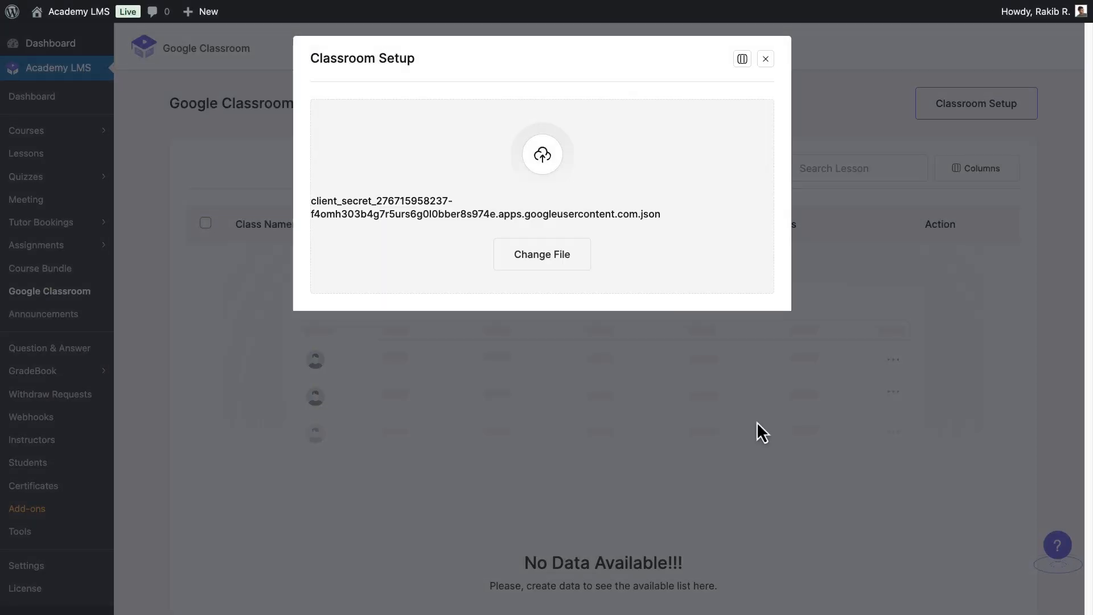
pyautogui.click(564, 174)
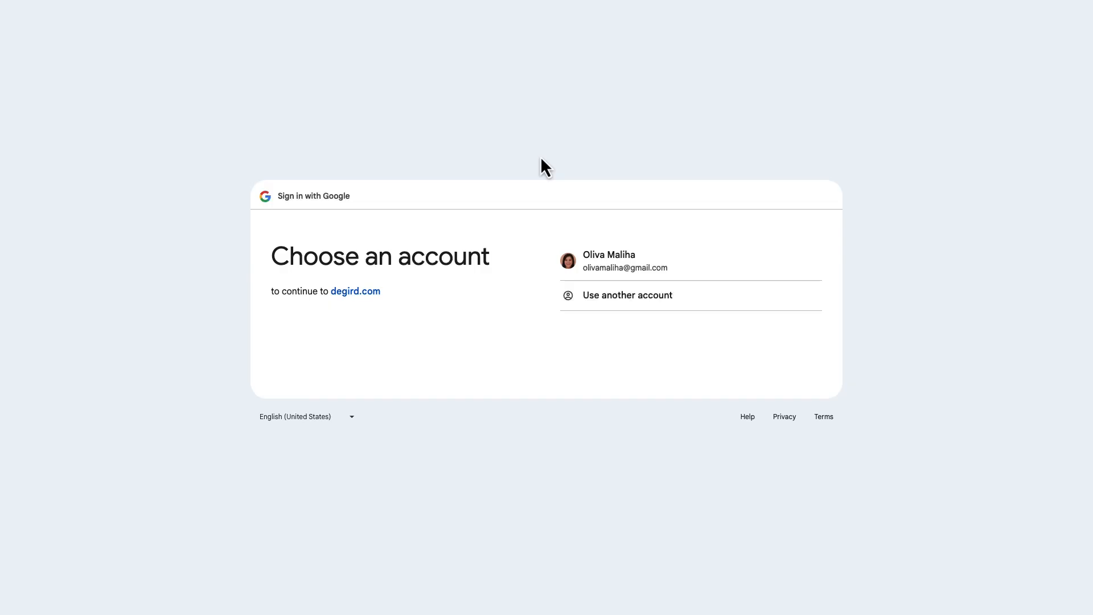
pyautogui.click(692, 267)
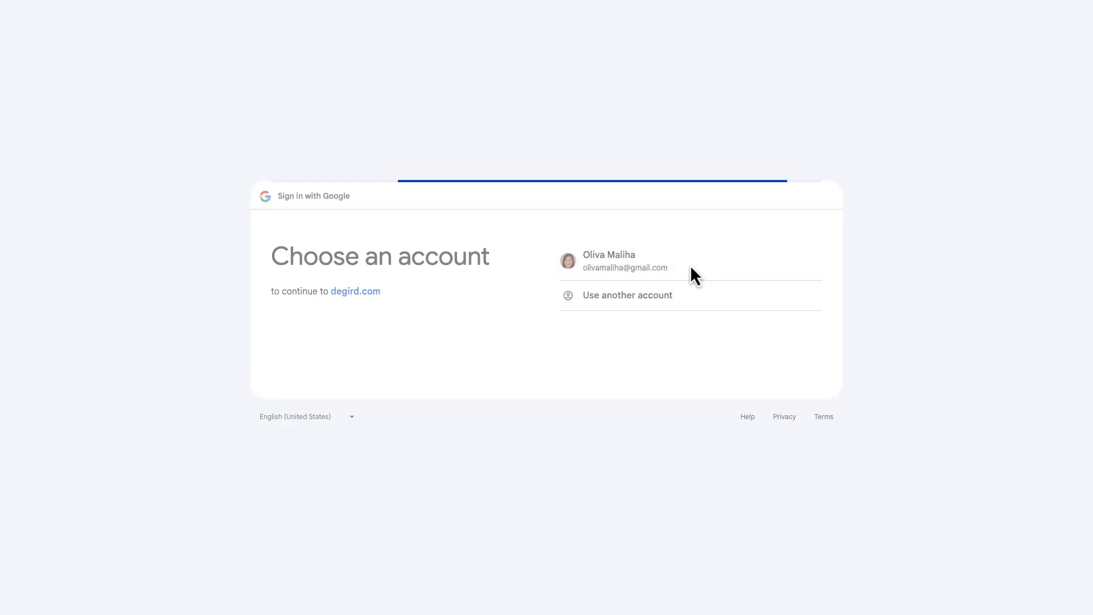
pyautogui.click(614, 123)
pyautogui.scroll(-4, 615, 128)
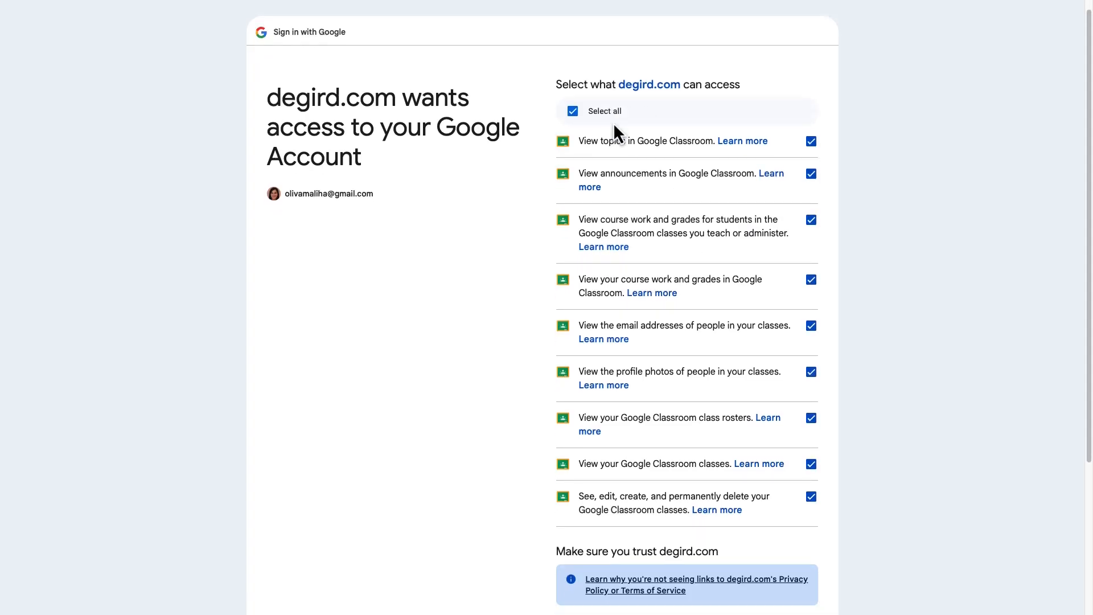
pyautogui.click(797, 525)
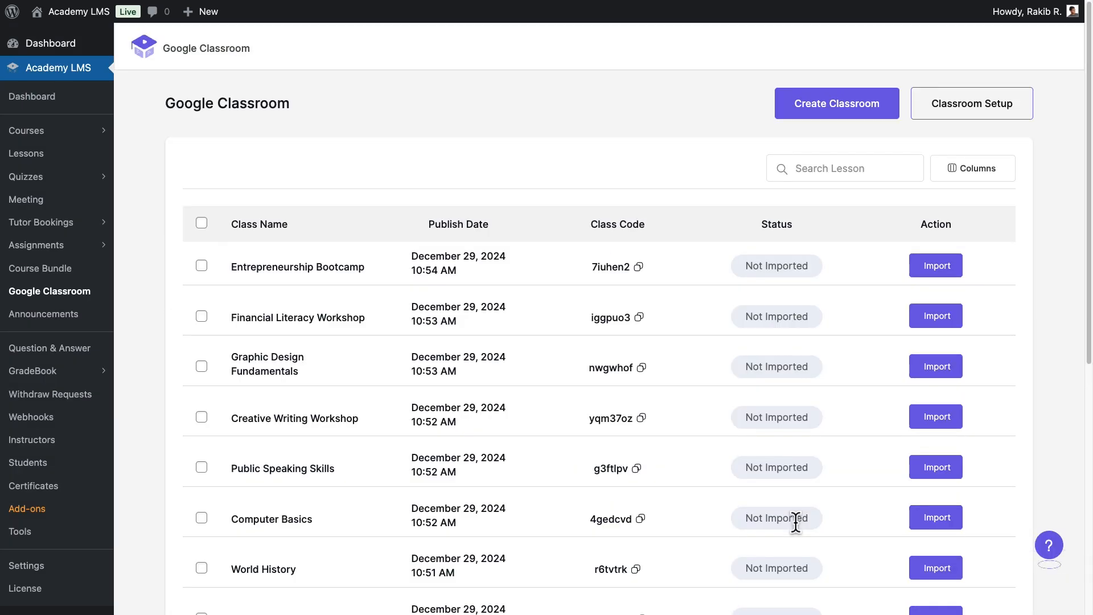
# Import the Entrepreneurship Bootcamp class as a course.
pyautogui.scroll(-6, 785, 520)
pyautogui.scroll(6, 785, 520)
pyautogui.click(638, 266)
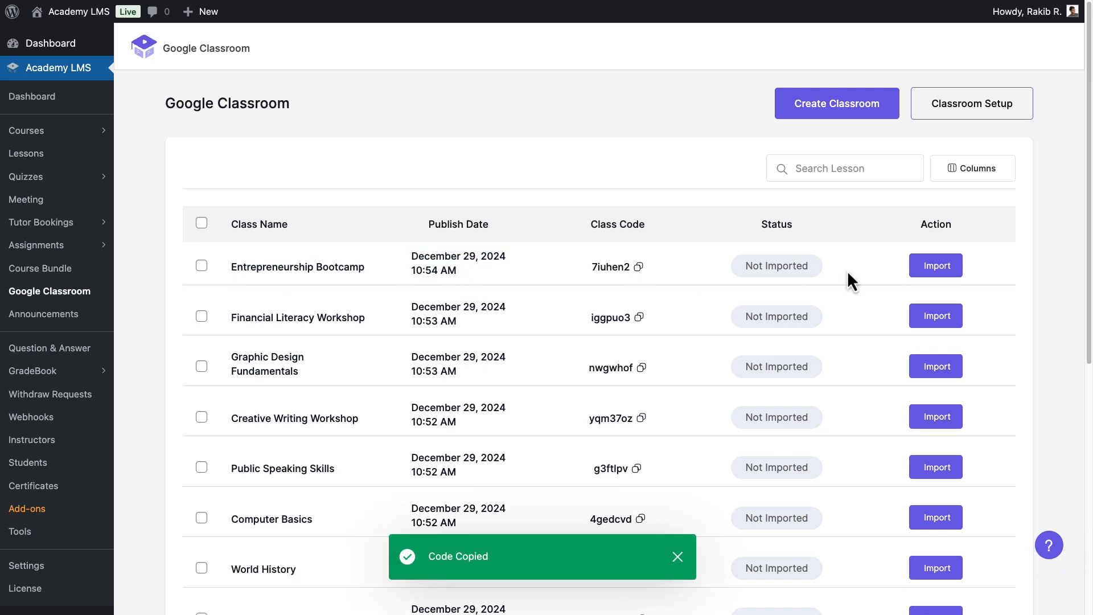
pyautogui.click(936, 271)
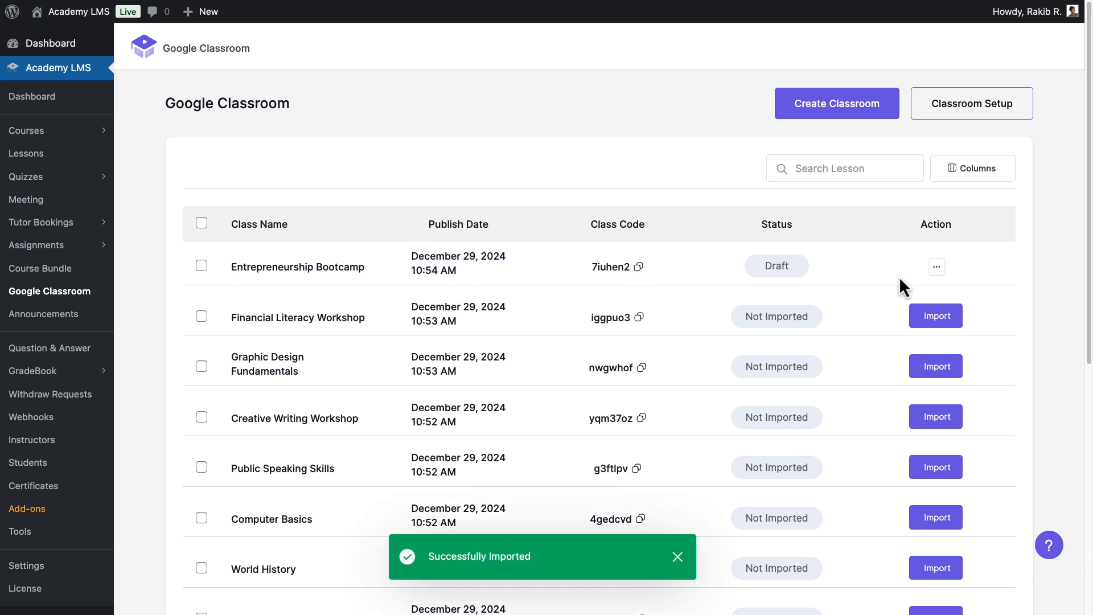
# Publish Entrepreneurship Bootcamp and open the All Courses list.
pyautogui.click(936, 268)
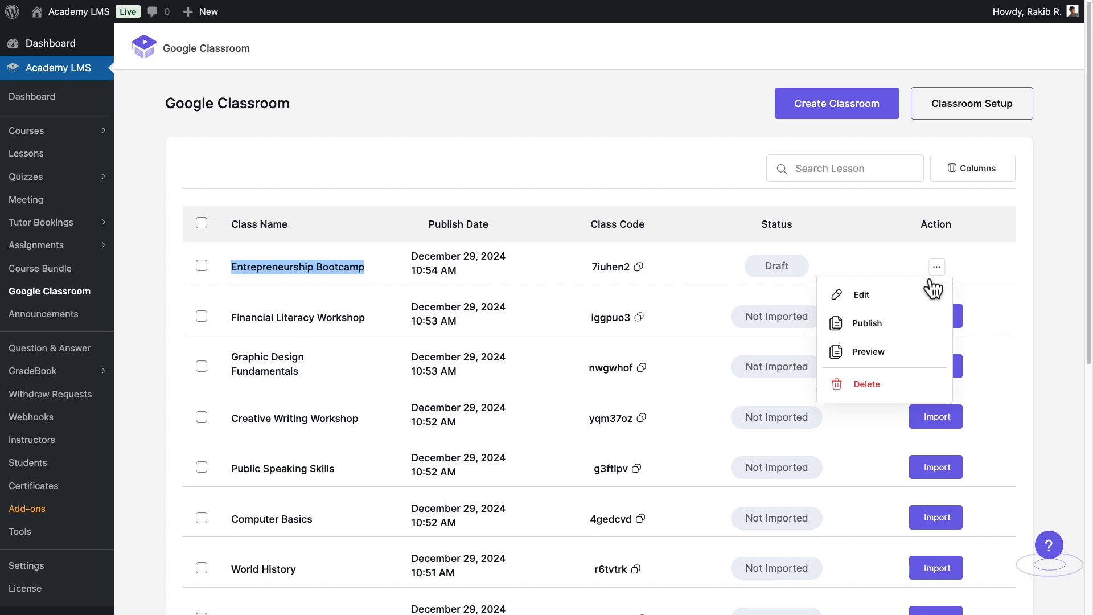
pyautogui.click(902, 327)
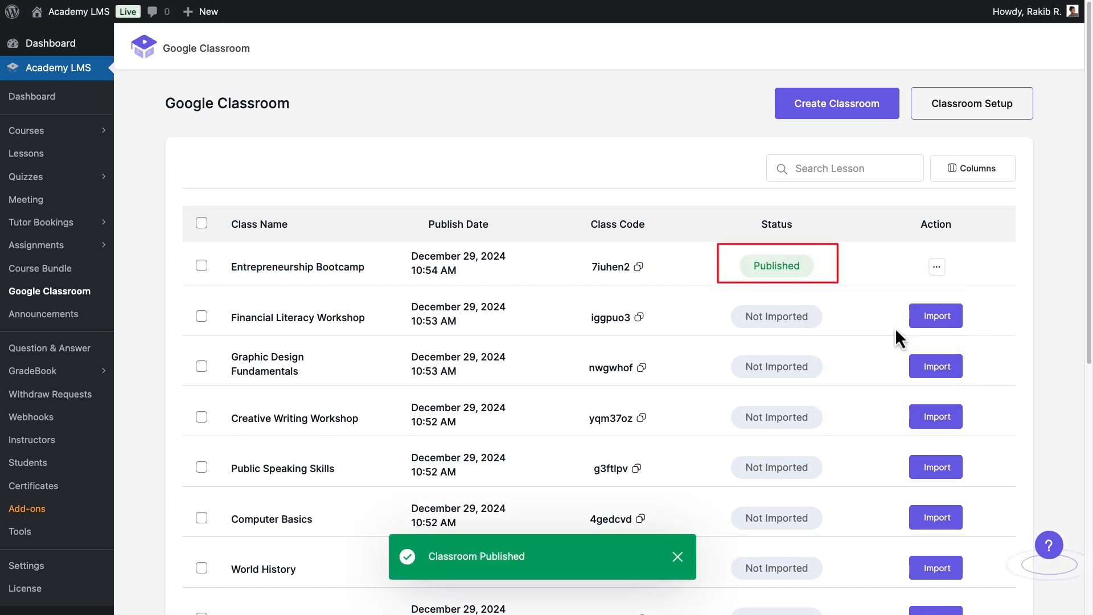
pyautogui.click(935, 269)
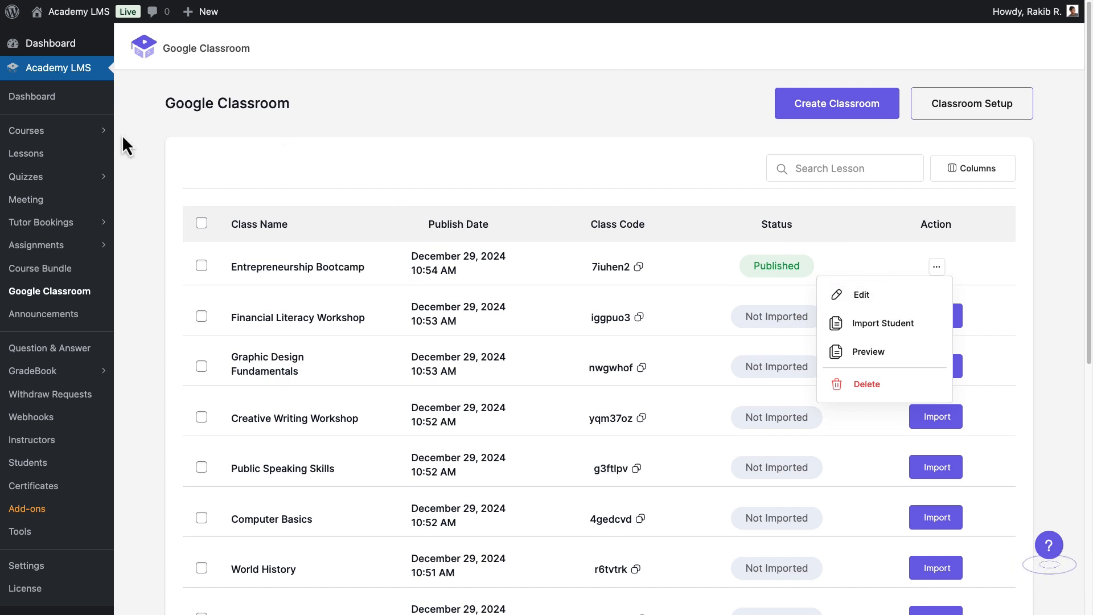
pyautogui.click(90, 132)
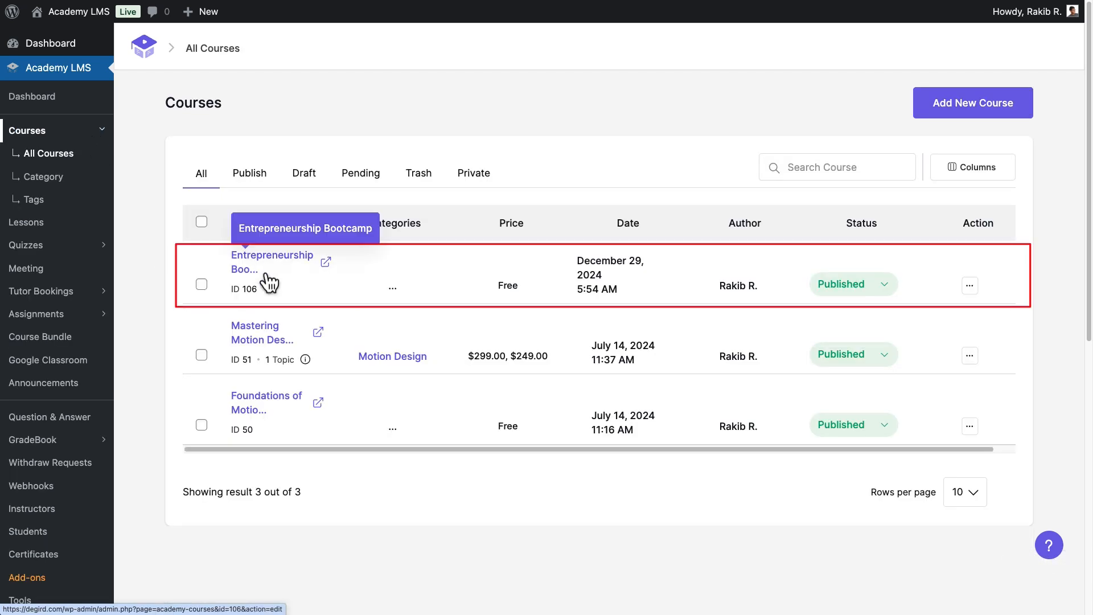
# Edit Entrepreneurship Bootcamp and file it under a new 'Business' category.
pyautogui.click(968, 286)
pyautogui.click(966, 313)
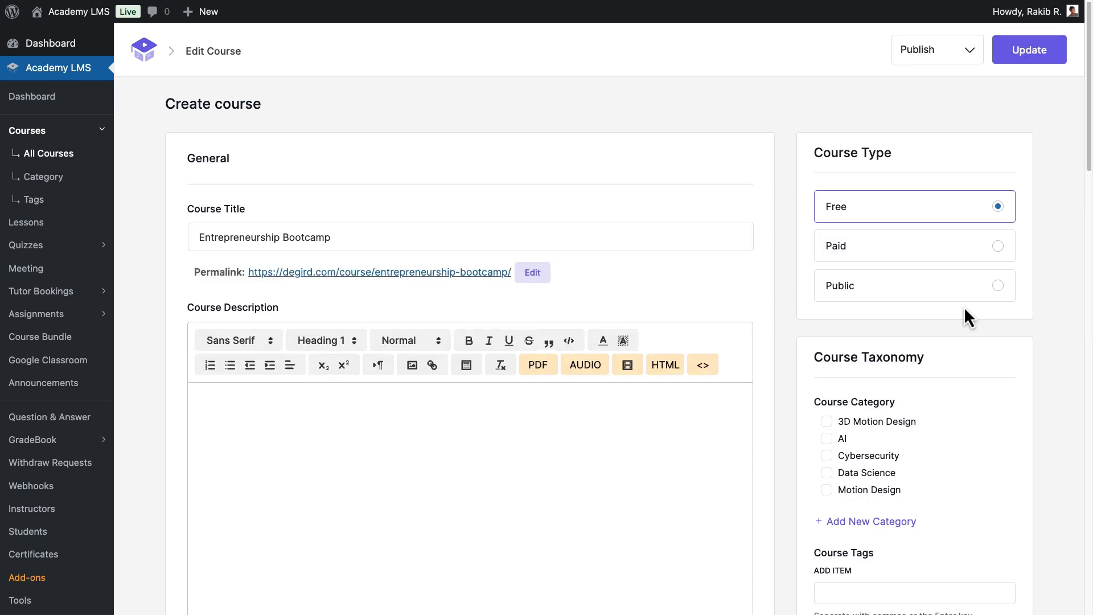
pyautogui.click(891, 535)
pyautogui.write('Business')
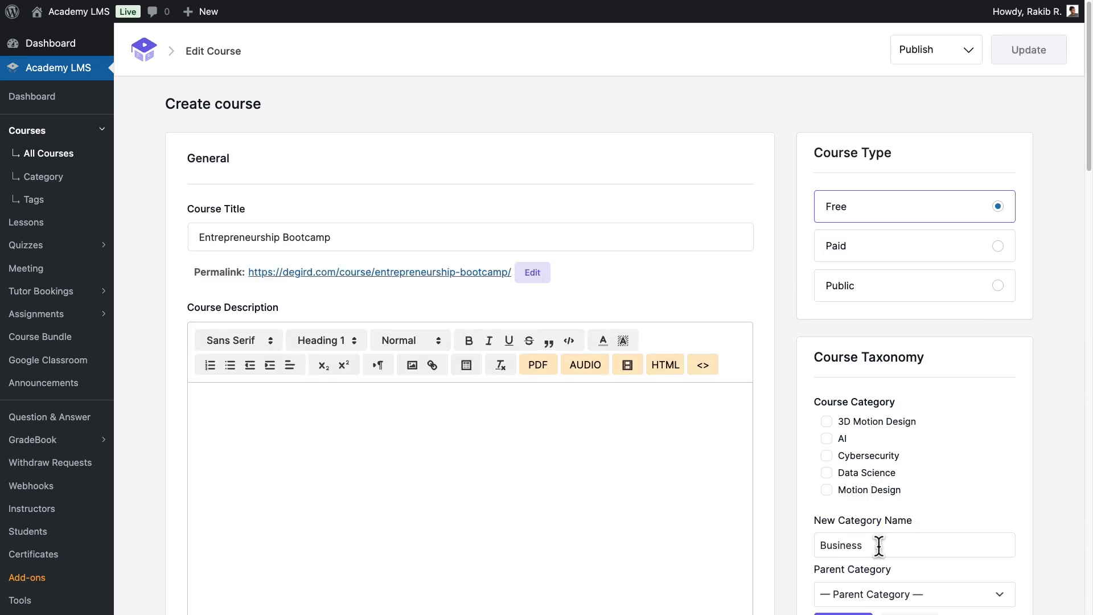
pyautogui.scroll(-2, 871, 546)
pyautogui.click(850, 552)
pyautogui.click(826, 344)
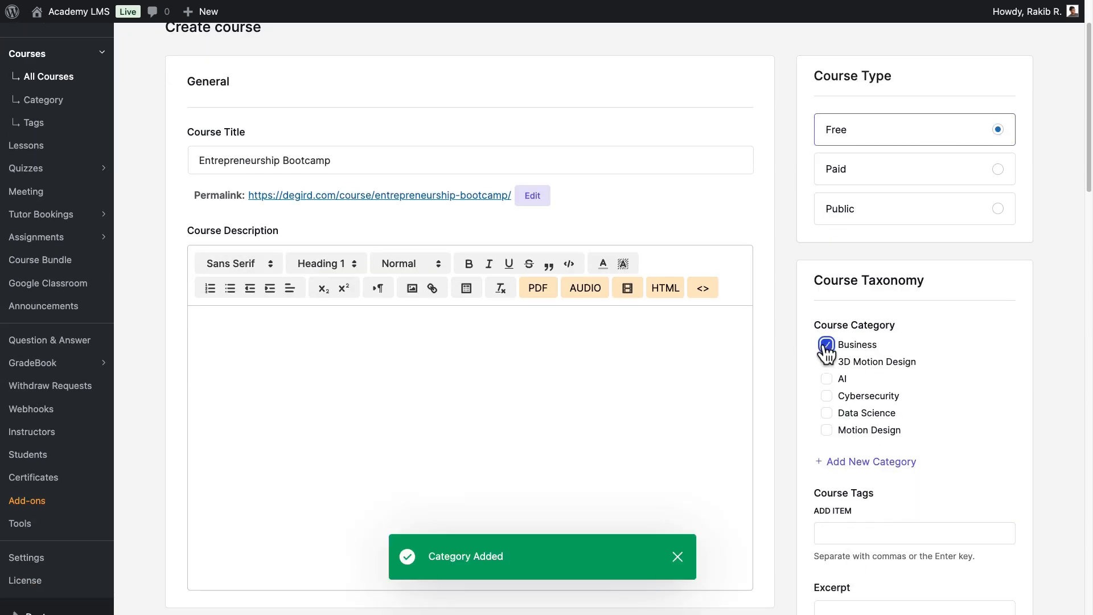
# Set the first media library image as the course's feature image.
pyautogui.scroll(-1, 236, 418)
pyautogui.scroll(-6, 788, 428)
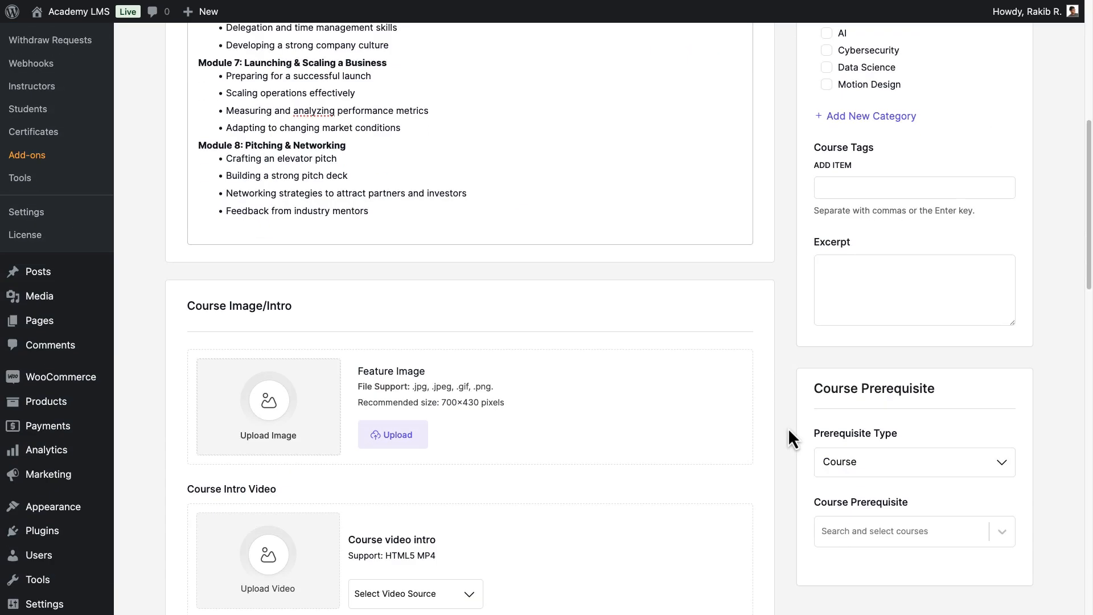
pyautogui.click(408, 435)
pyautogui.click(85, 188)
pyautogui.click(1006, 568)
# Set the course duration to 4 hours, update the course, and view its page.
pyautogui.scroll(-10, 1006, 568)
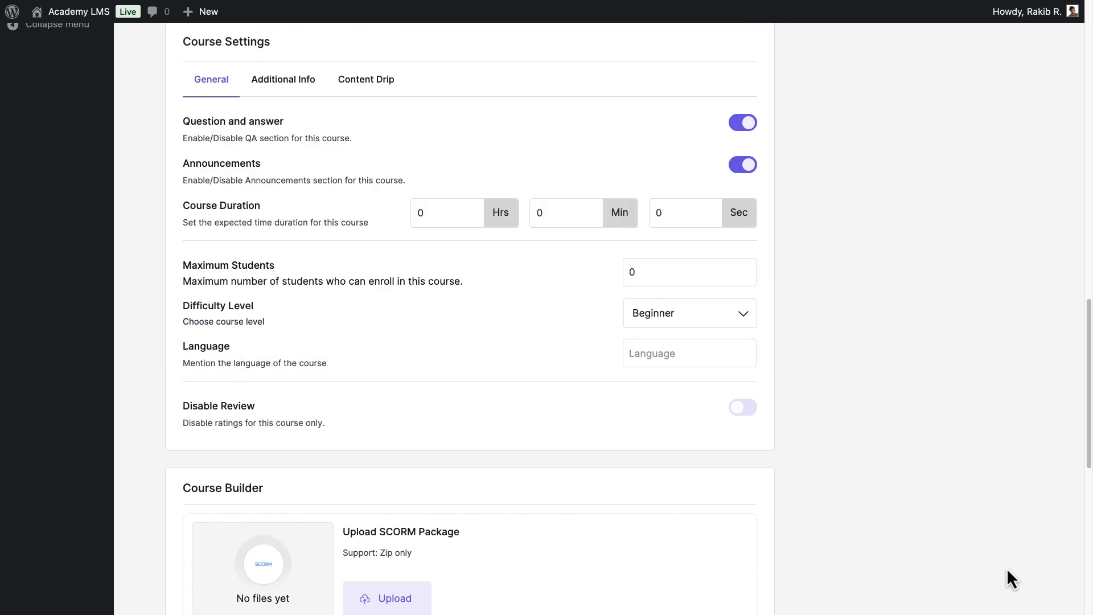
pyautogui.moveTo(430, 209); pyautogui.dragTo(403, 214)
pyautogui.write('4')
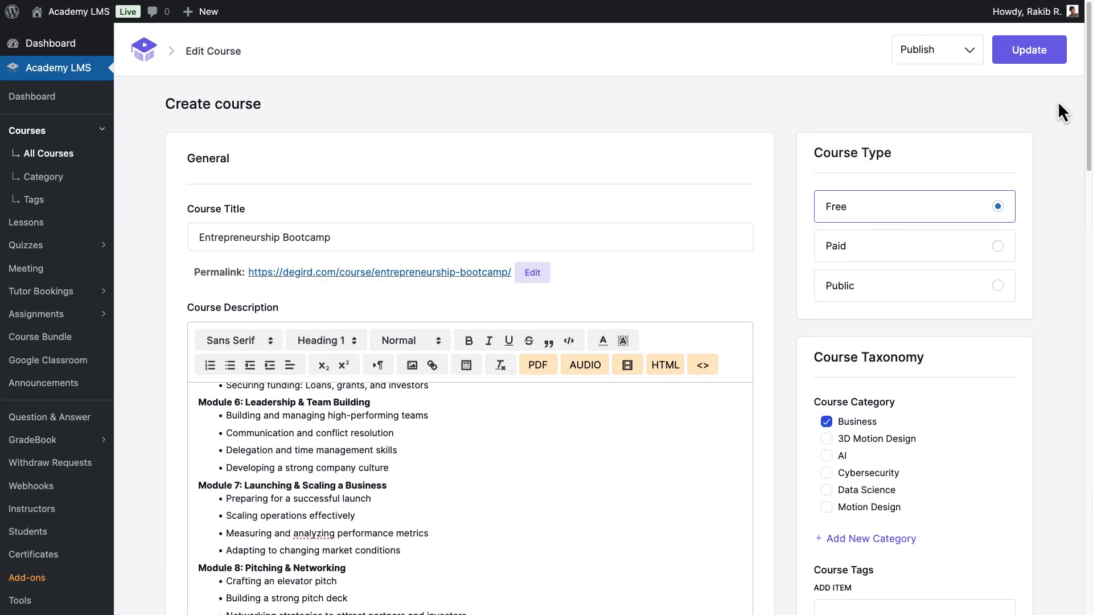
pyautogui.click(1045, 61)
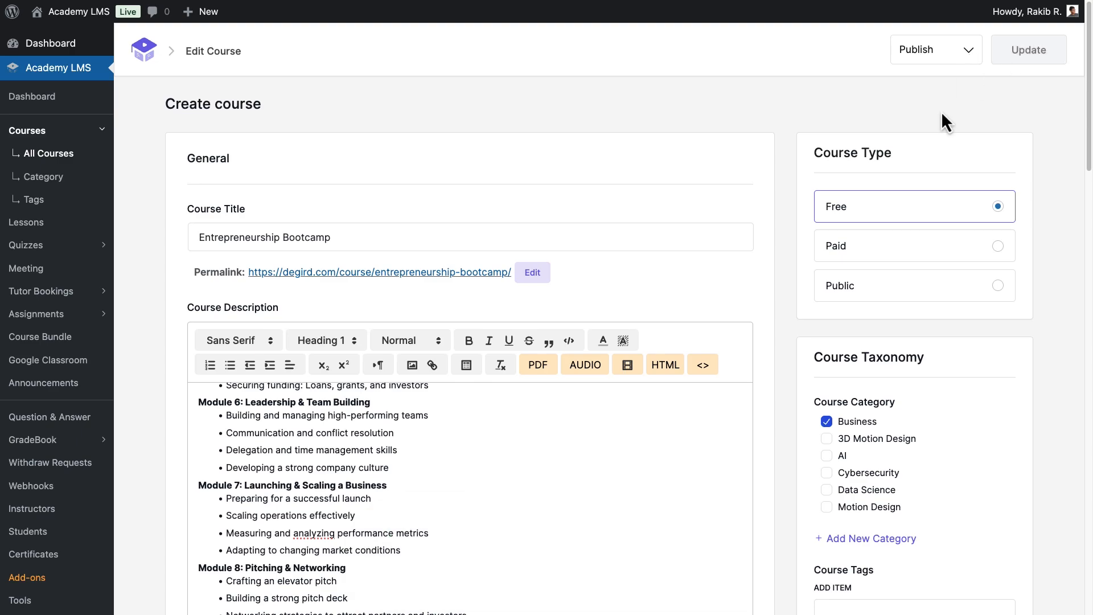
pyautogui.click(484, 273)
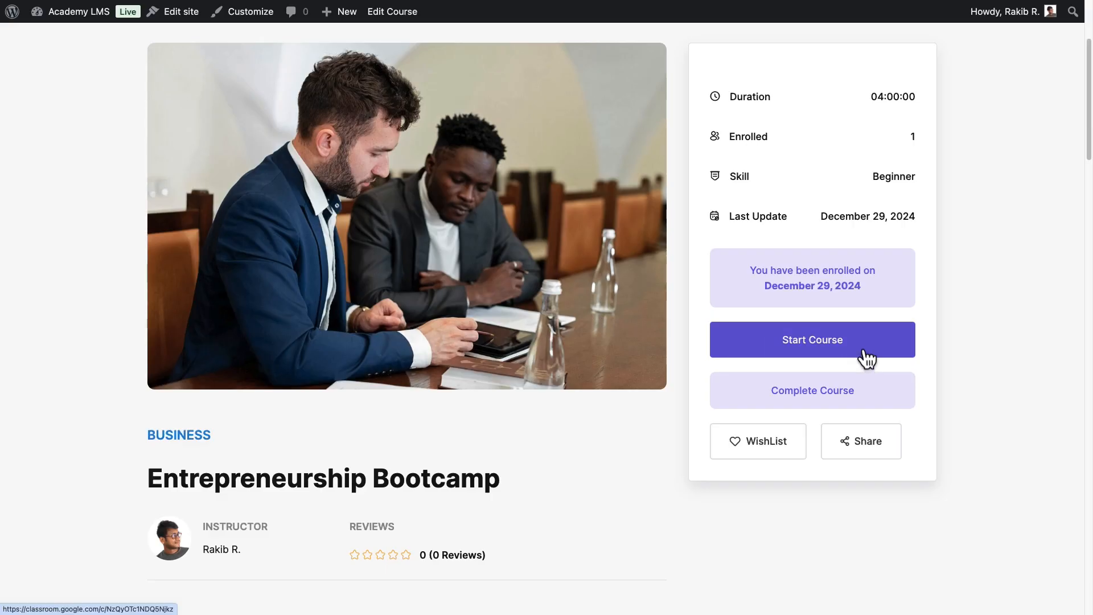
pyautogui.scroll(-3, 864, 360)
pyautogui.scroll(-20, 867, 359)
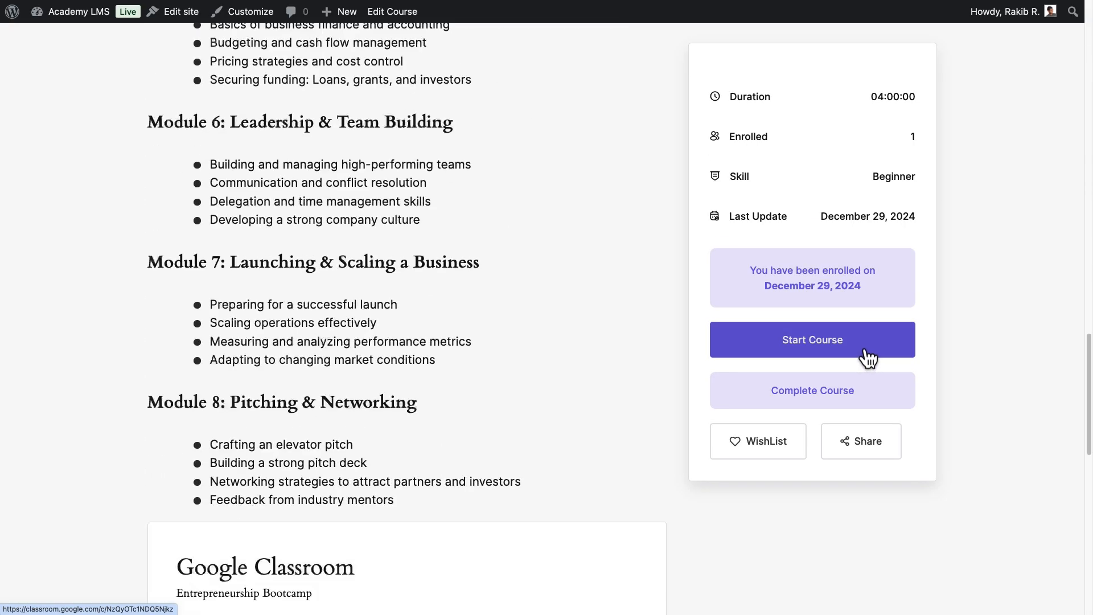
pyautogui.scroll(-3, 867, 357)
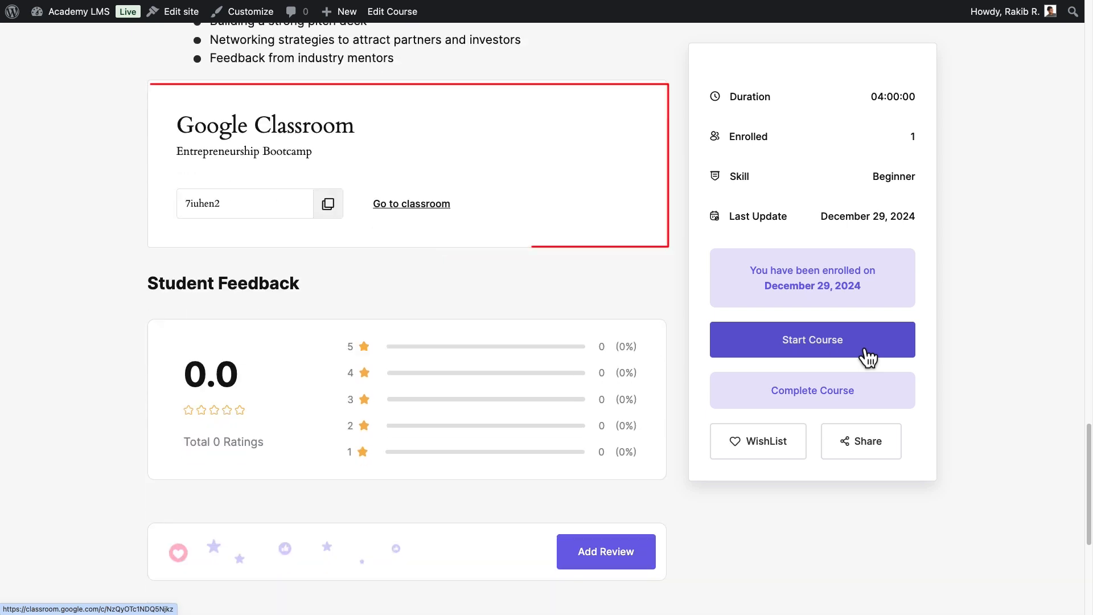
pyautogui.click(328, 210)
pyautogui.moveTo(172, 156); pyautogui.dragTo(340, 157)
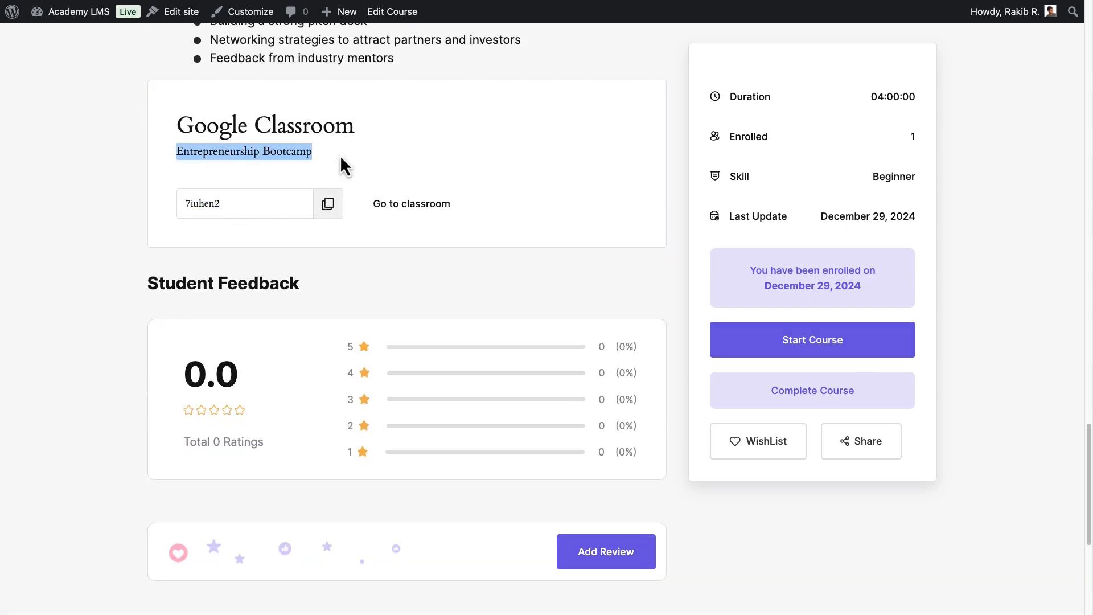
pyautogui.click(439, 204)
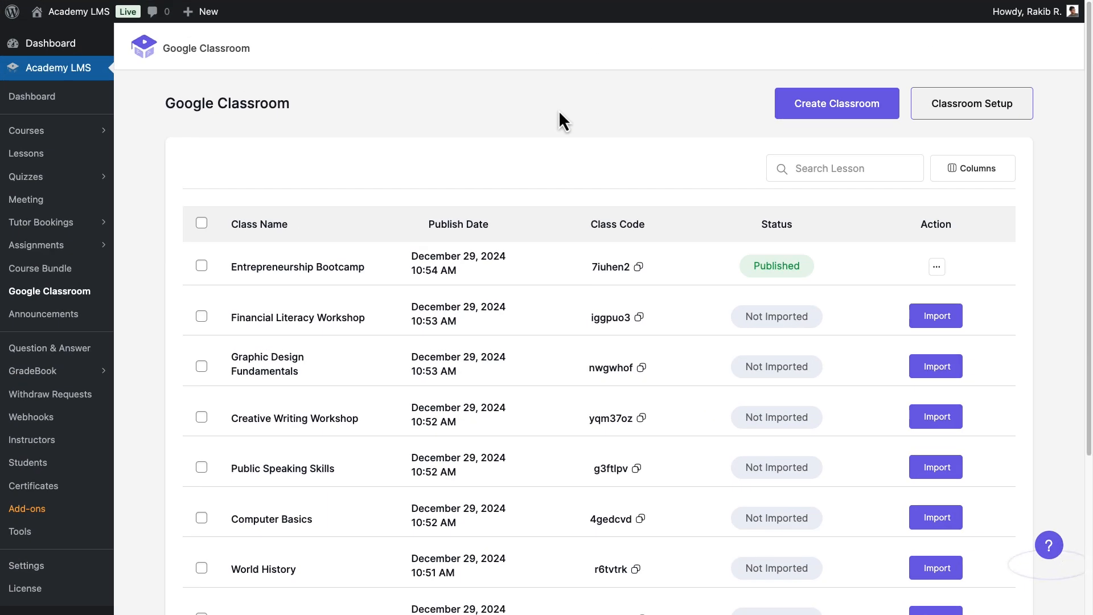
# Import the Entrepreneurship Bootcamp class's students into its published course.
pyautogui.moveTo(803, 272); pyautogui.dragTo(742, 268)
pyautogui.click(936, 266)
pyautogui.click(930, 327)
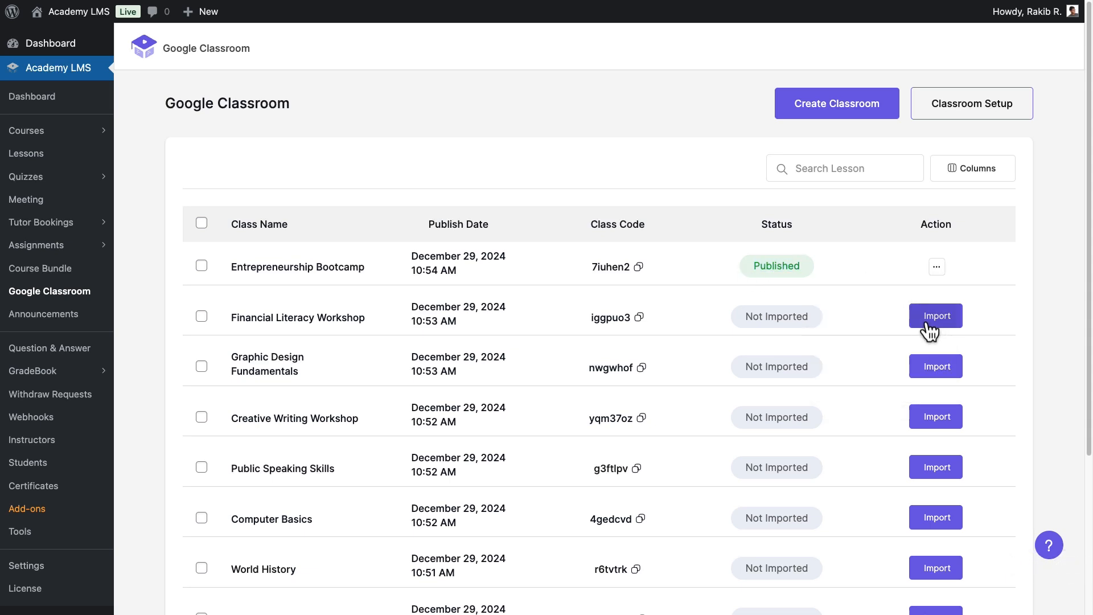
pyautogui.click(675, 555)
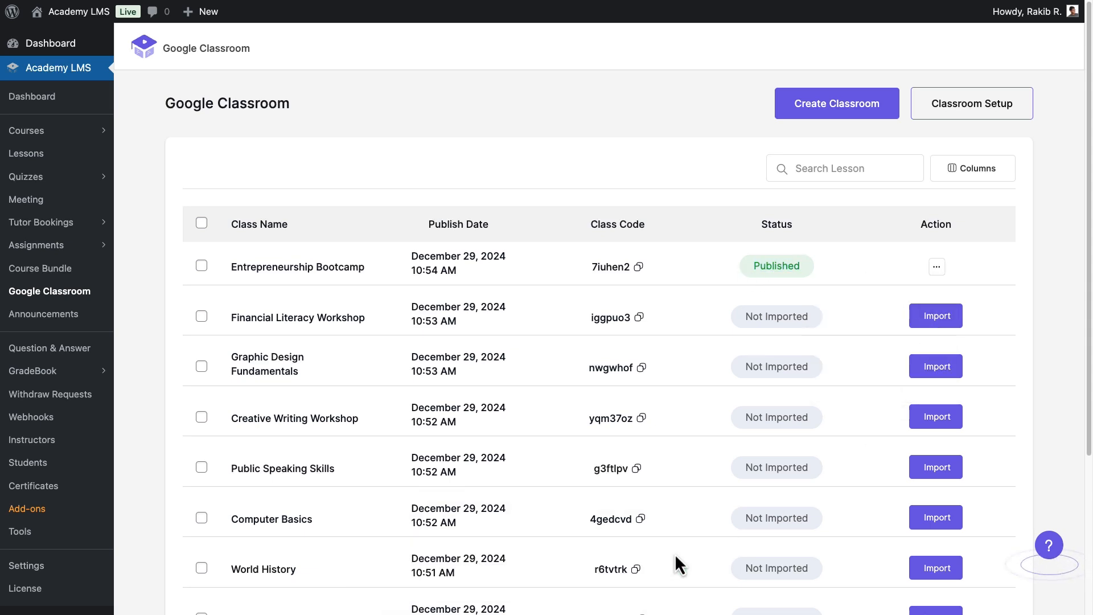
# Check the Students list to confirm the newly enrolled student appears.
pyautogui.click(59, 470)
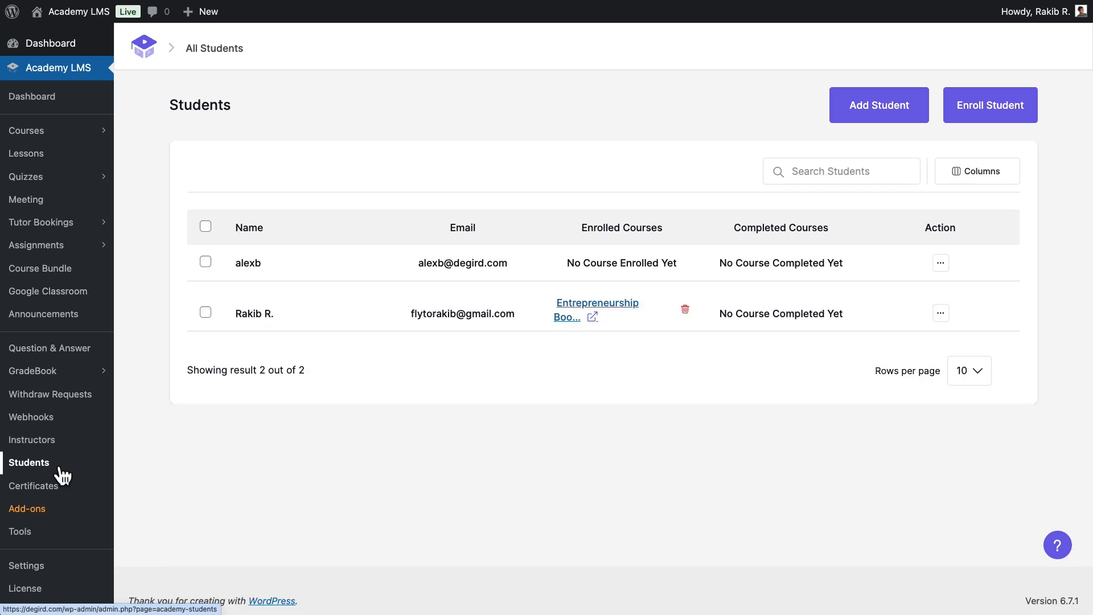
pyautogui.moveTo(410, 313); pyautogui.dragTo(521, 317)
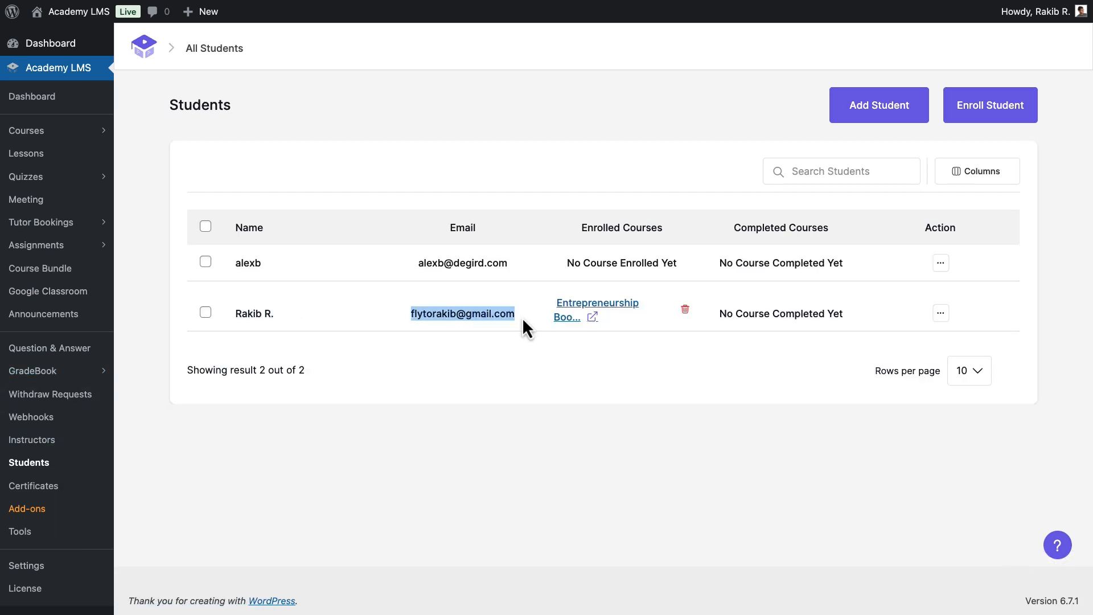
pyautogui.click(541, 310)
pyautogui.click(940, 312)
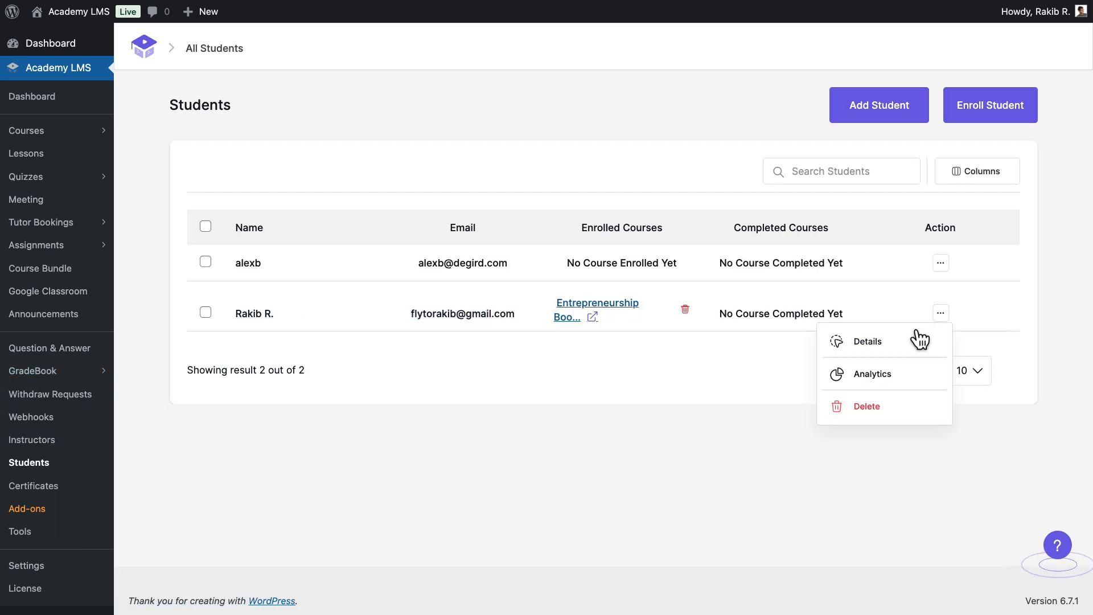
# Create classroom 'Photography Masterclass', section A, subject Photography, room Studio 1.
pyautogui.click(34, 293)
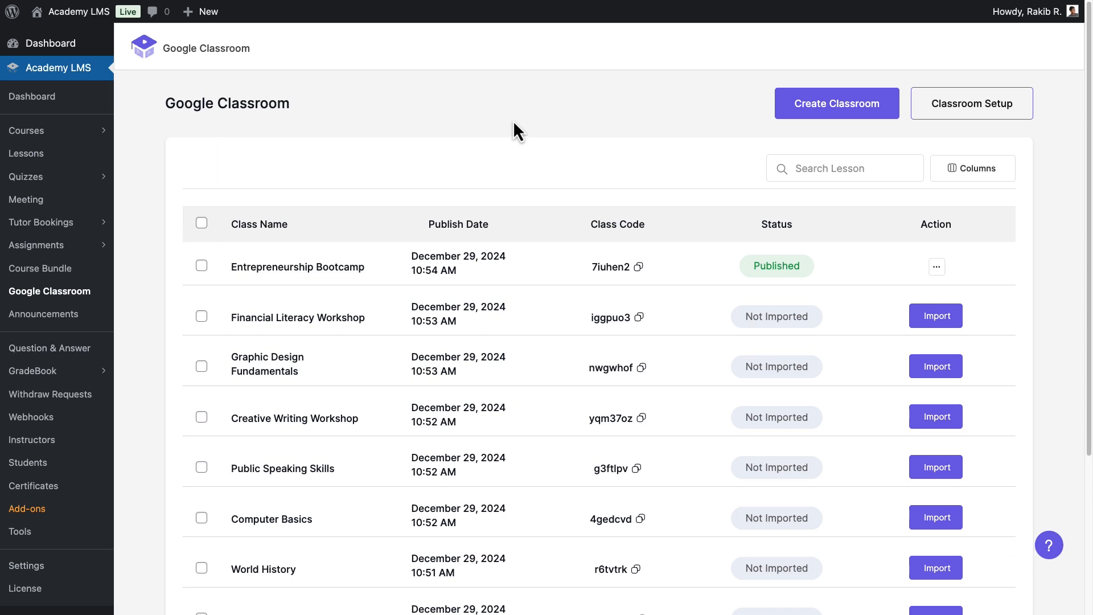
pyautogui.click(851, 103)
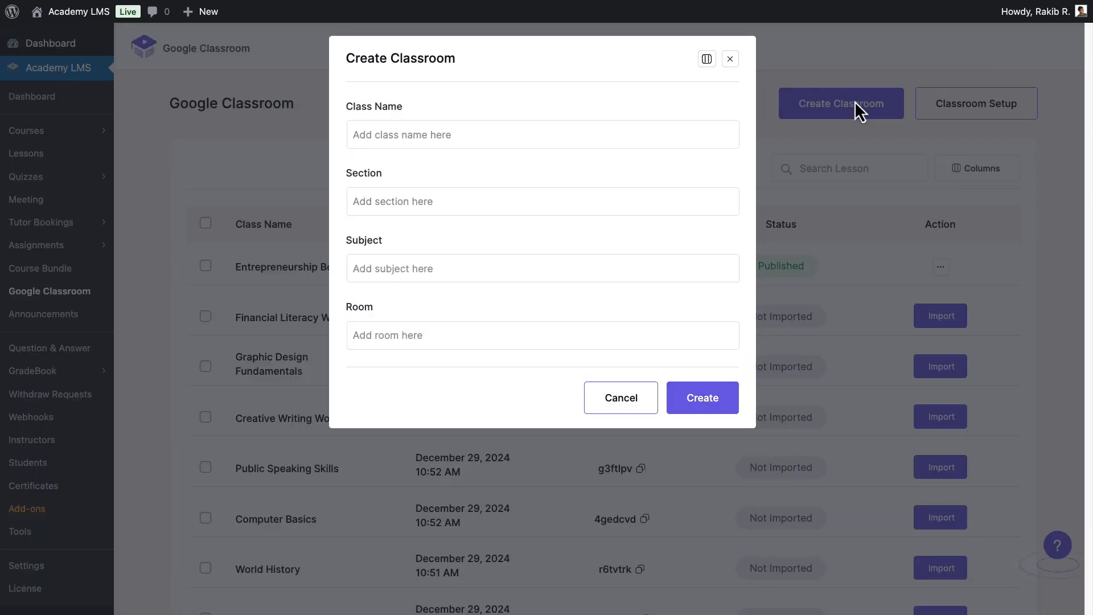
pyautogui.click(357, 134)
pyautogui.write('Photography Masterclass')
pyautogui.click(359, 202)
pyautogui.write('A')
pyautogui.click(442, 268)
pyautogui.write('Photography')
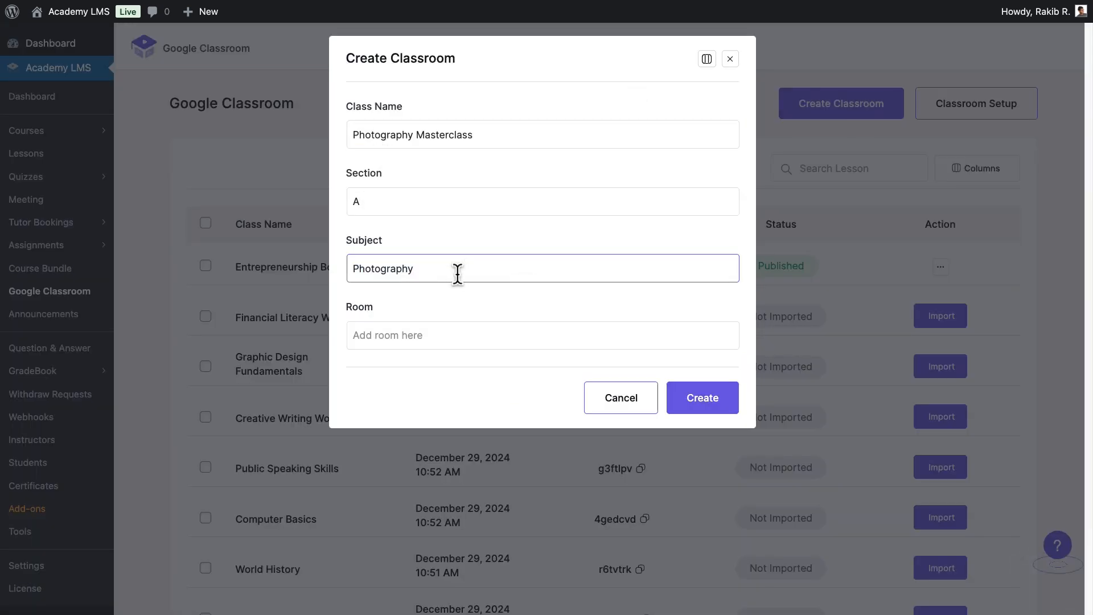
pyautogui.click(429, 335)
pyautogui.write('Studio 1')
pyautogui.click(673, 395)
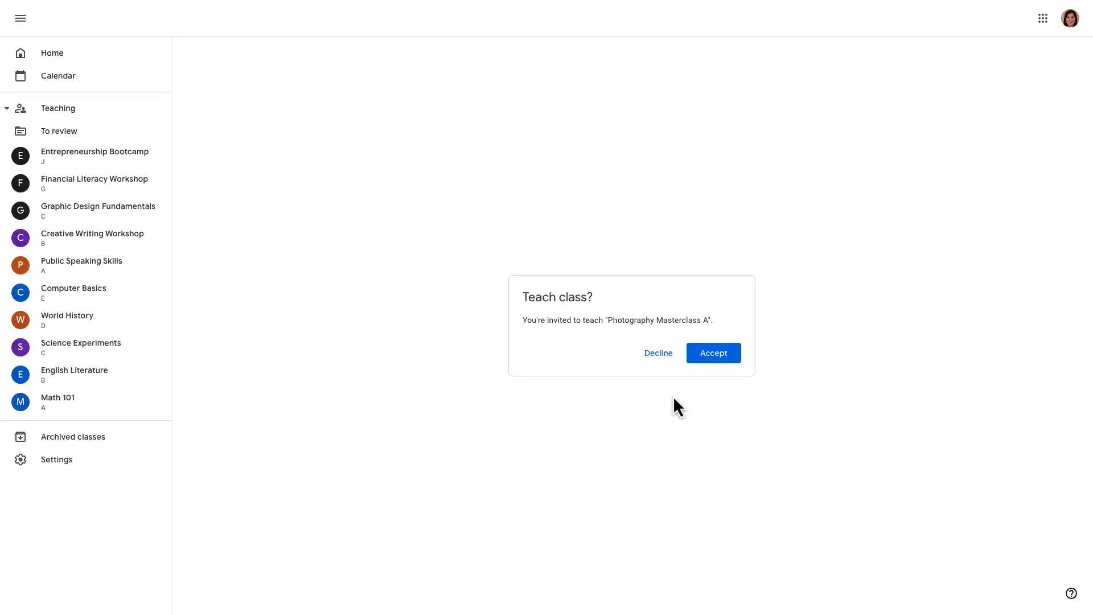
# Accept the Photography Masterclass teaching invitation for school use, then open the class.
pyautogui.moveTo(608, 300); pyautogui.dragTo(499, 296)
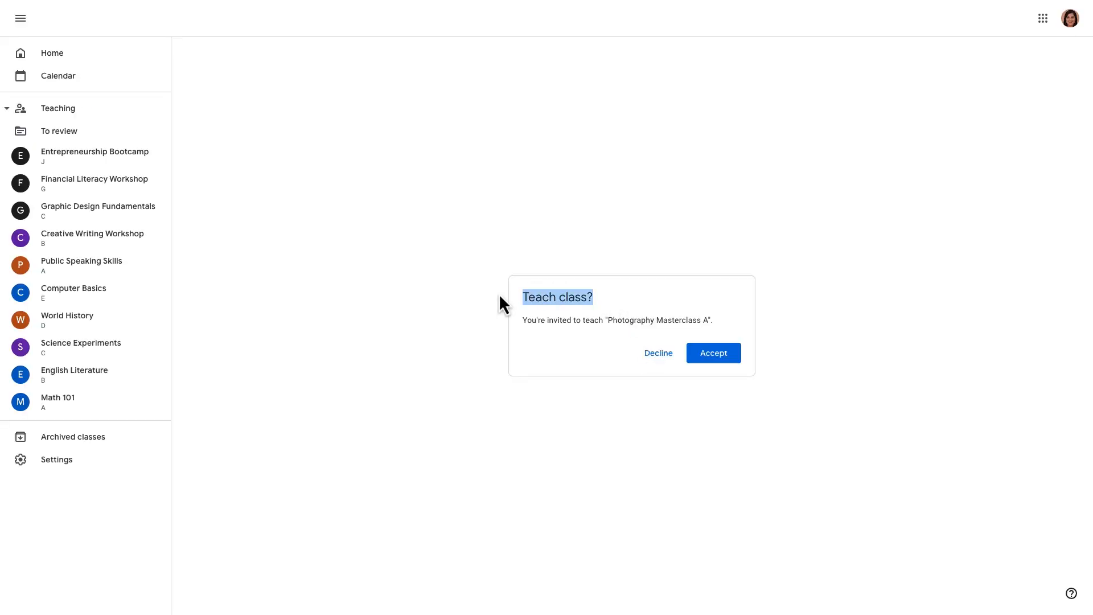
pyautogui.click(504, 297)
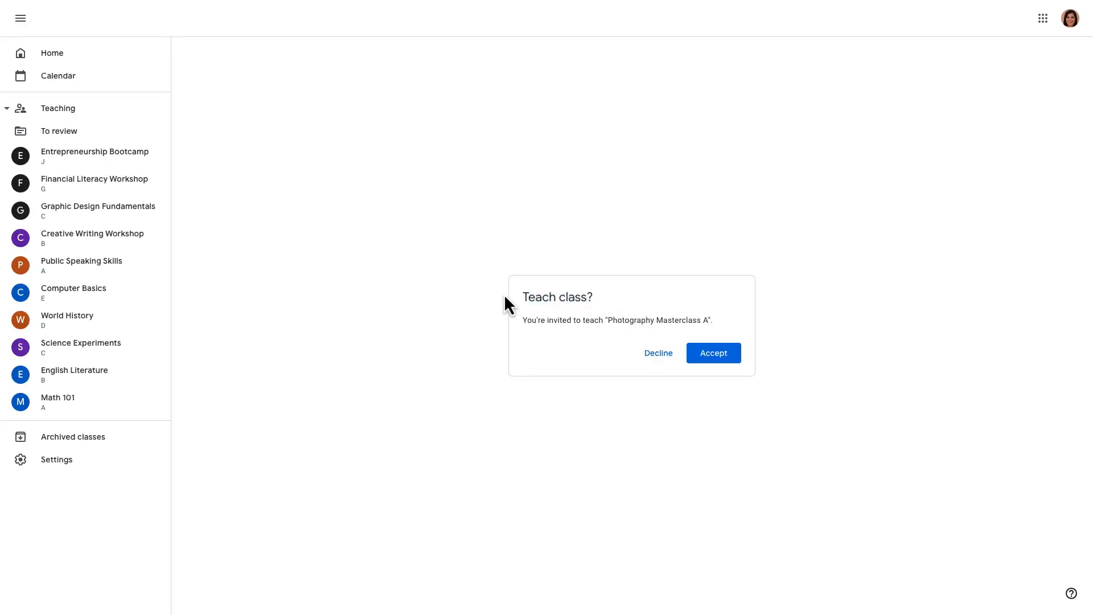
pyautogui.click(715, 354)
pyautogui.click(435, 347)
pyautogui.click(673, 395)
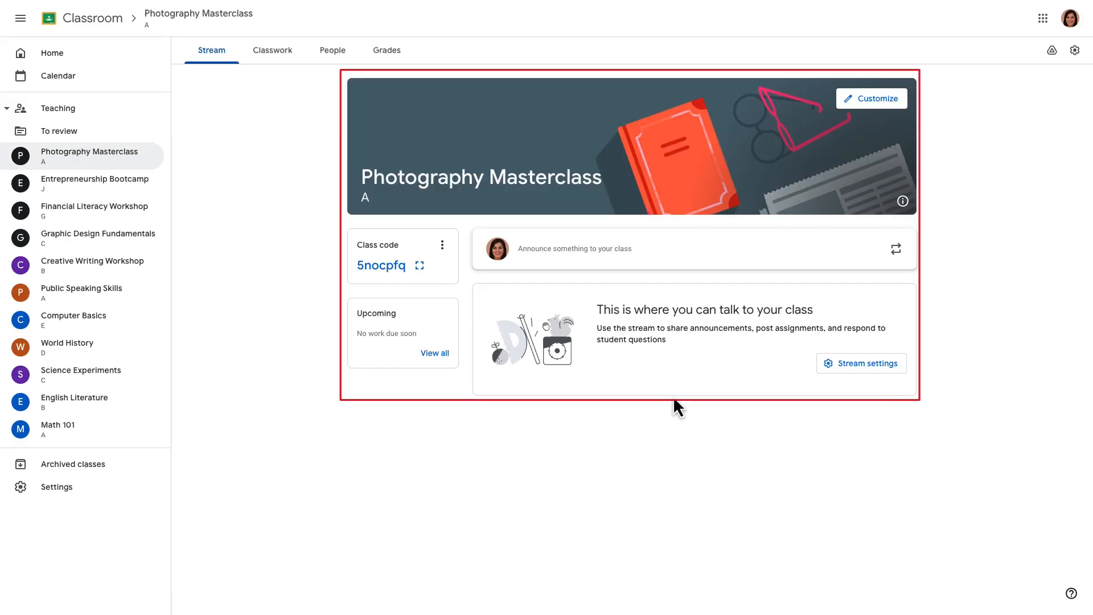
pyautogui.click(146, 157)
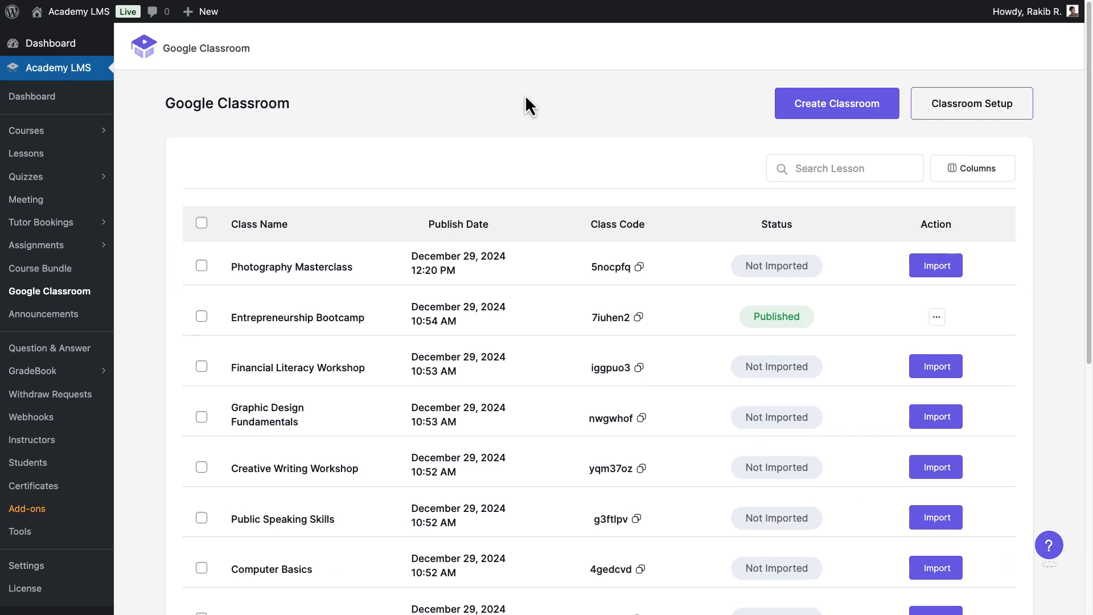
# Import the Photography Masterclass row from the Google Classroom list as a course.
pyautogui.click(928, 267)
pyautogui.scroll(-5, 926, 272)
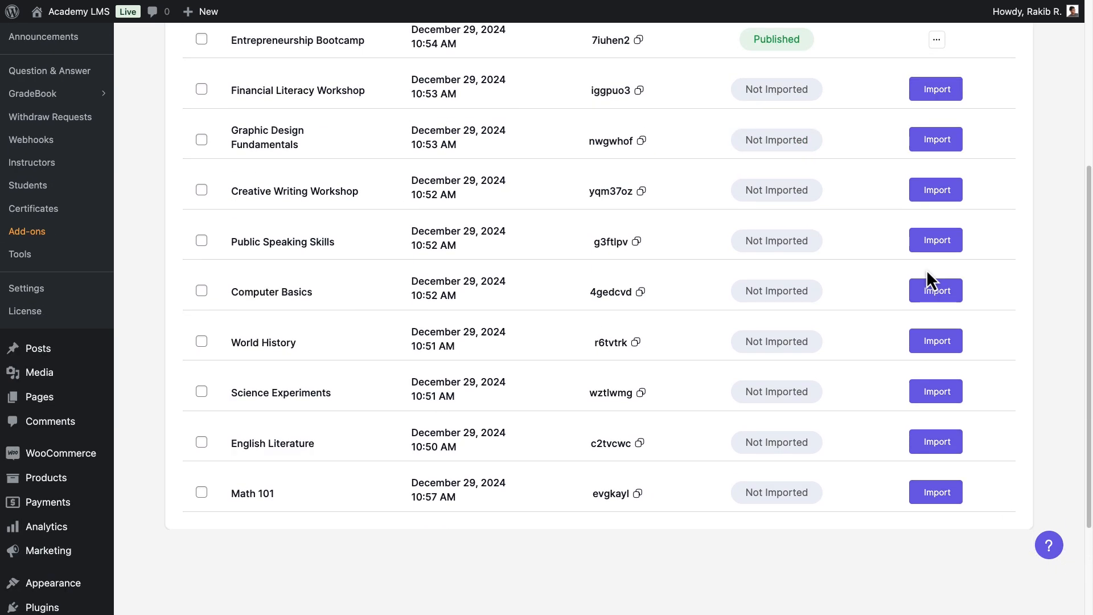
pyautogui.scroll(5, 926, 272)
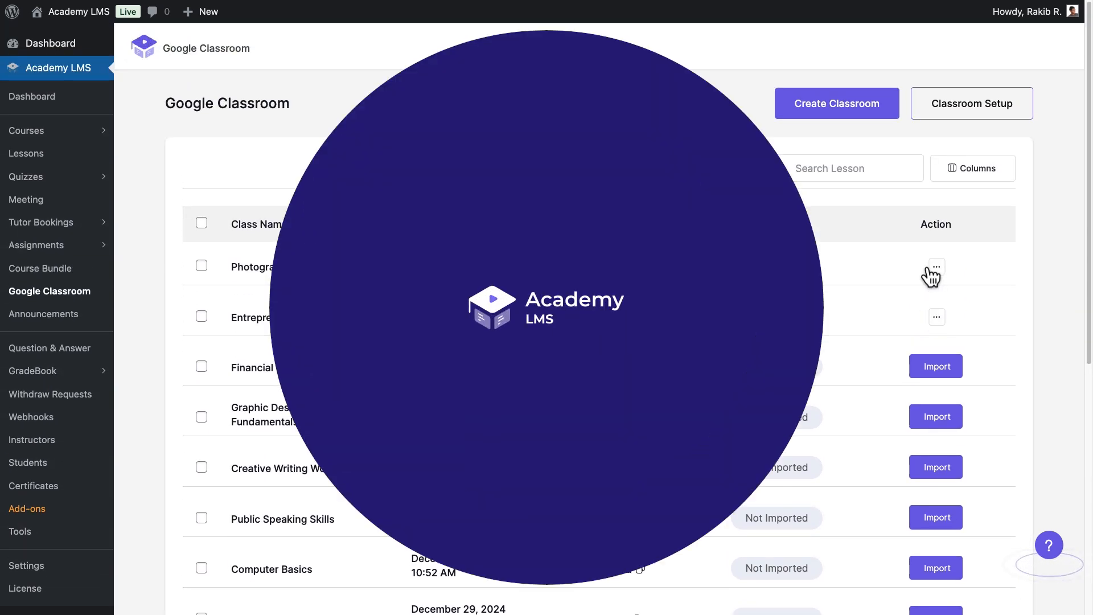